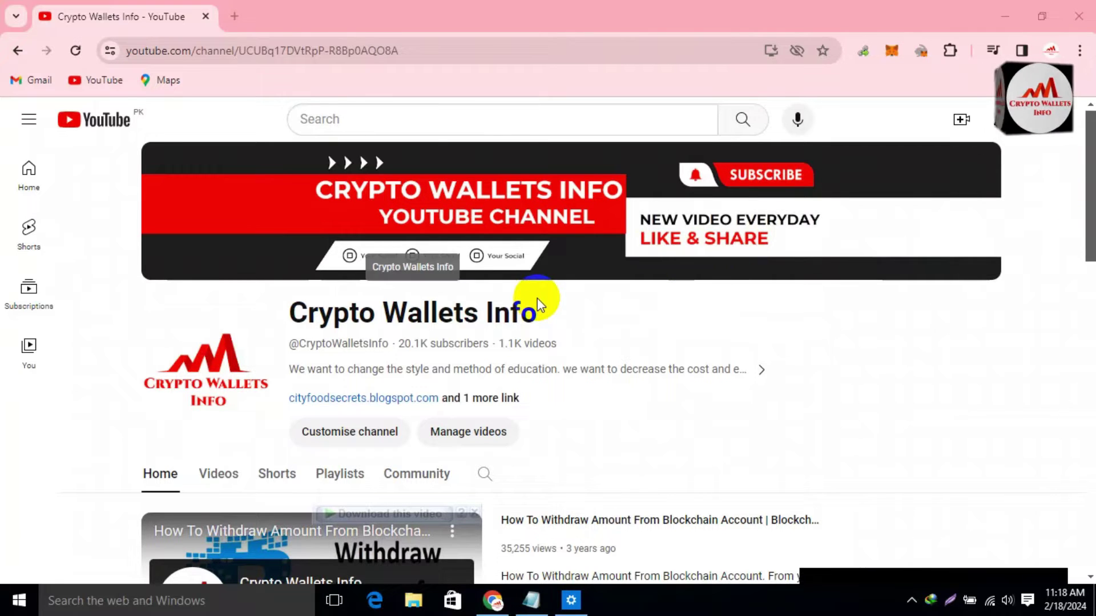
- Look through the latest uploads on the Crypto Wallets Info channel's videos page
left_click_drag(538, 314, 285, 317)
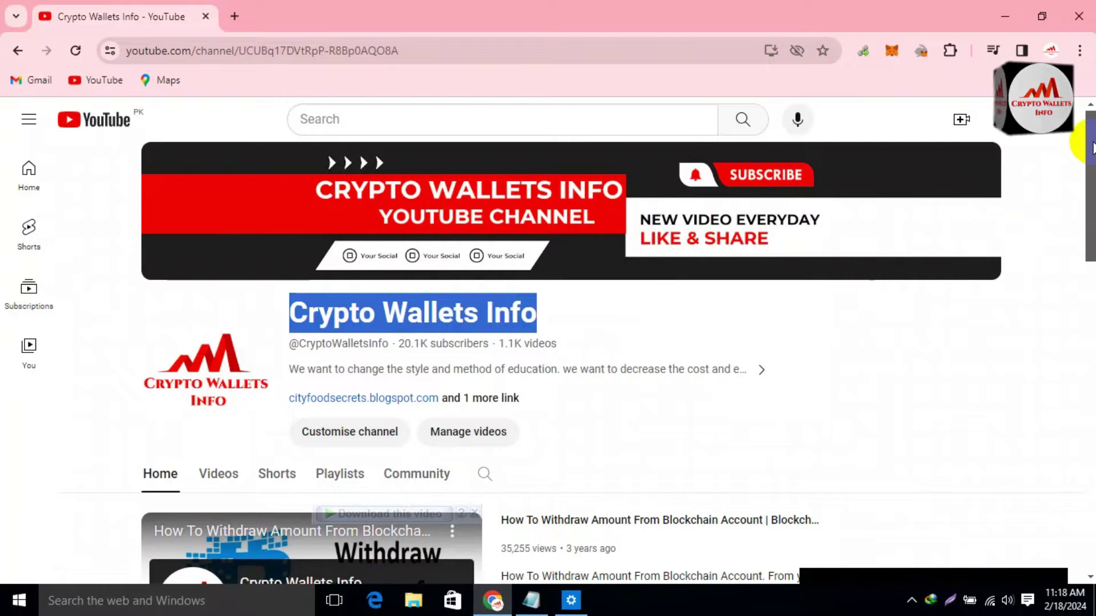
left_click_drag(1090, 145, 1088, 174)
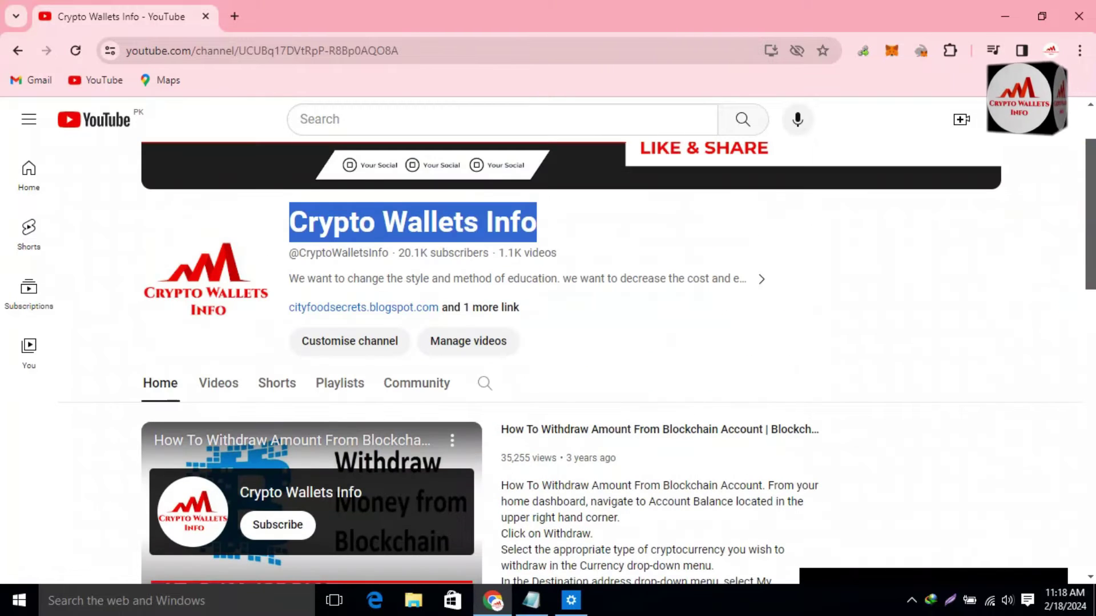
left_click(213, 393)
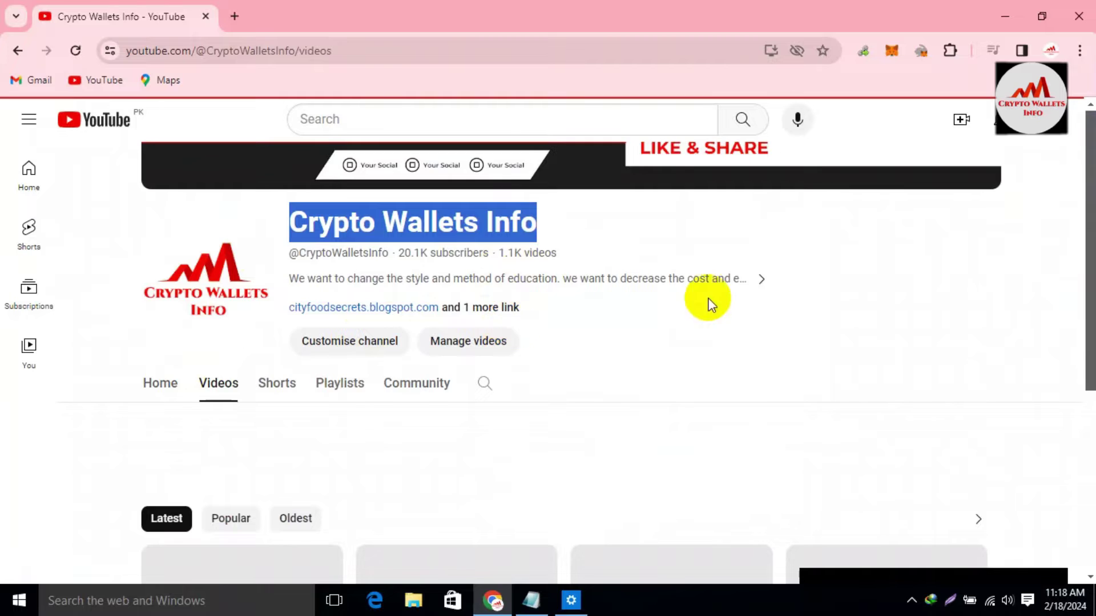
left_click_drag(1088, 157, 1089, 220)
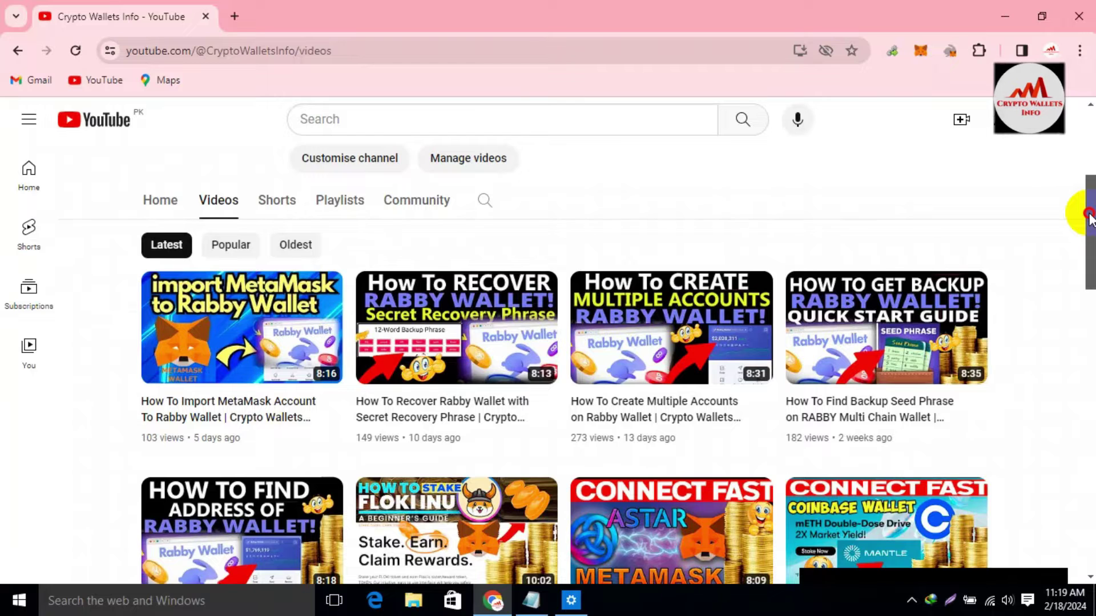
left_click_drag(1089, 219, 1088, 215)
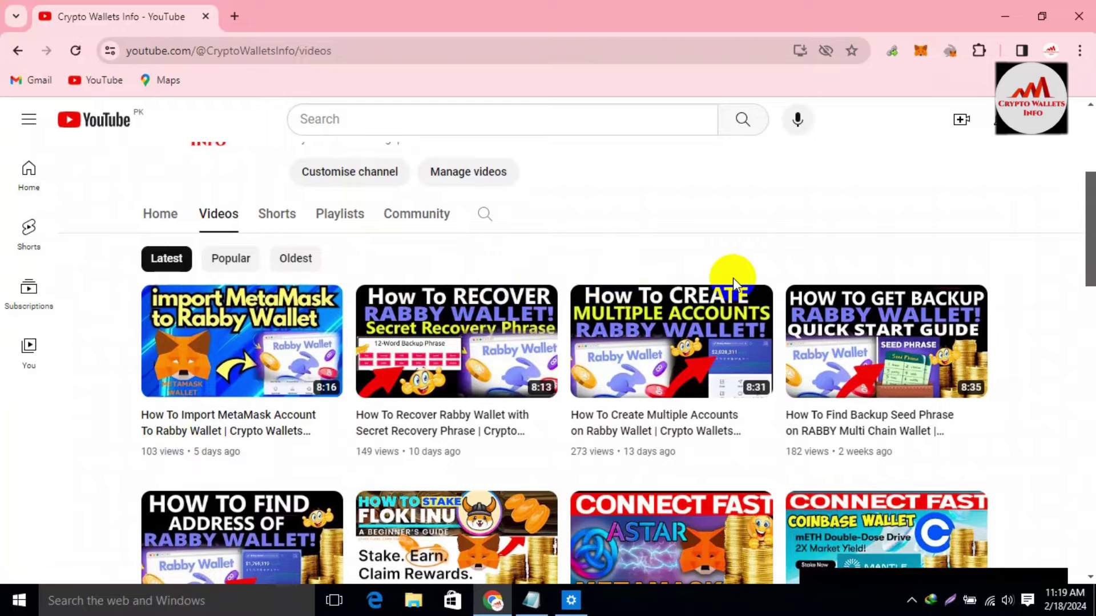
mouse_move(687, 290)
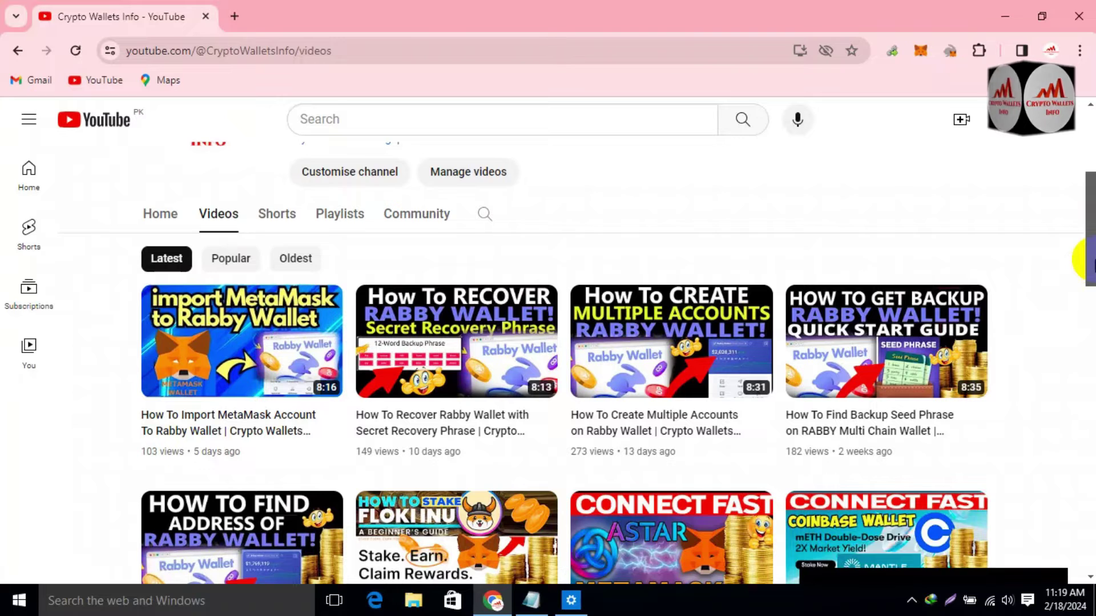
scroll(1084, 264, "down", 1)
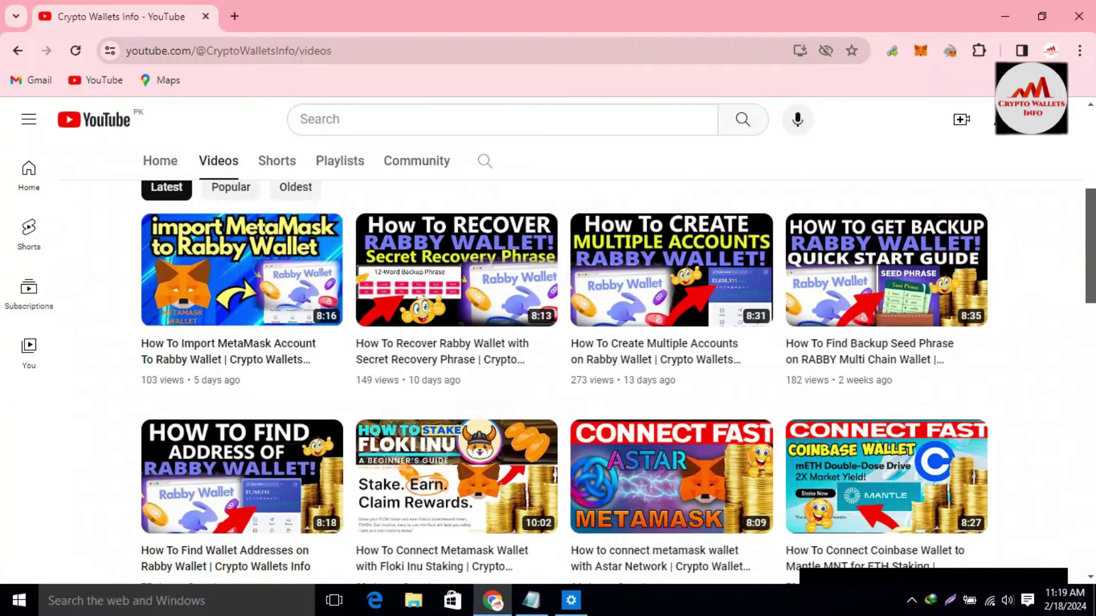
scroll(950, 139, "up", 5)
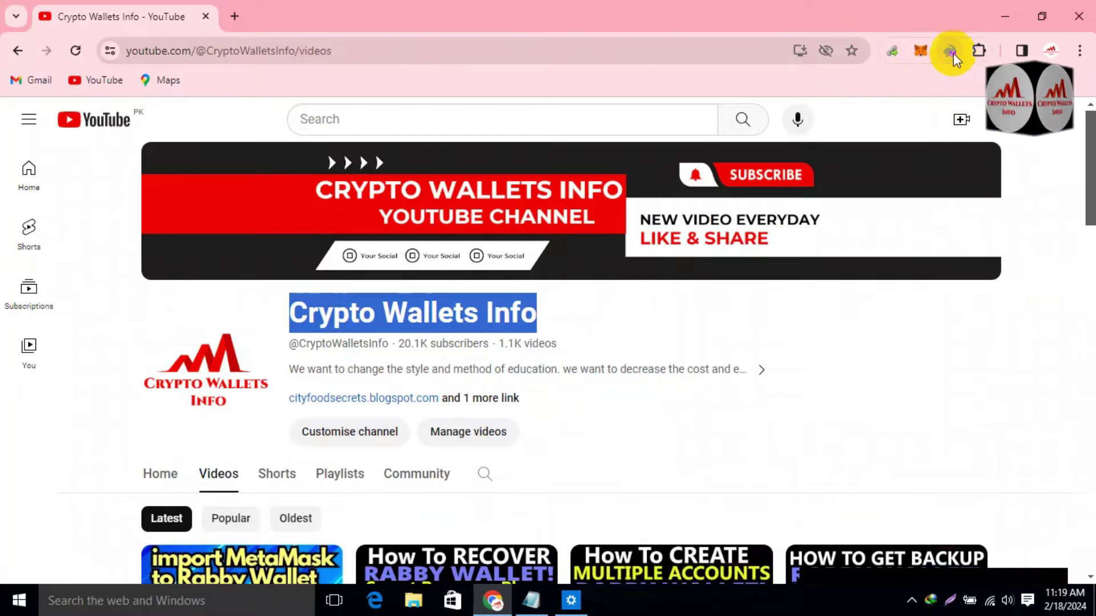
- Open the private key import form in the Rabby wallet extension and read its notes on private keys and KeyStore
left_click_drag(955, 50, 923, 52)
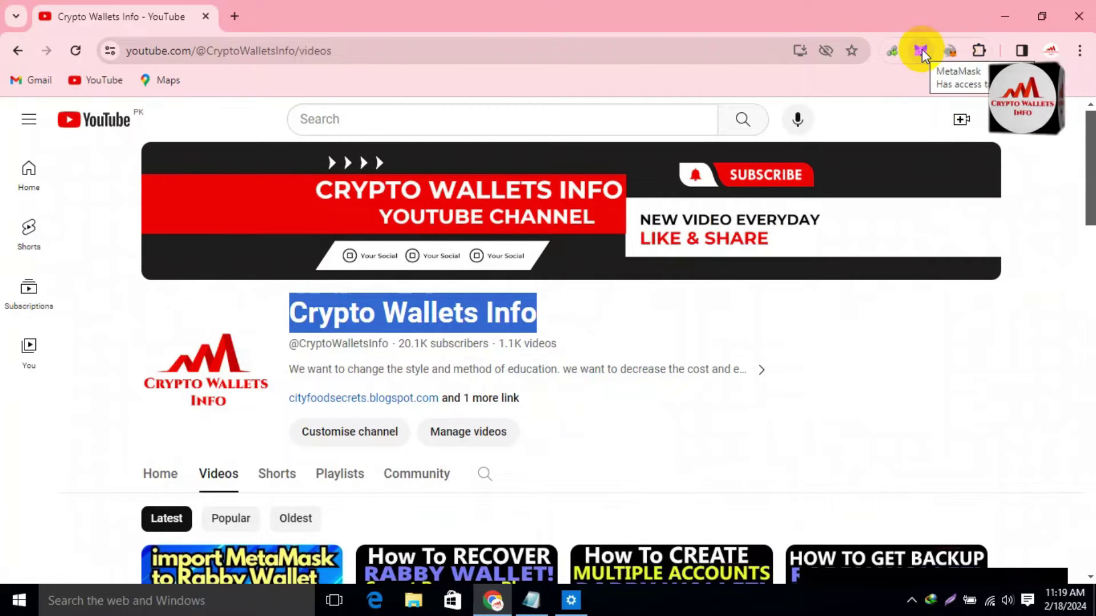
left_click(951, 56)
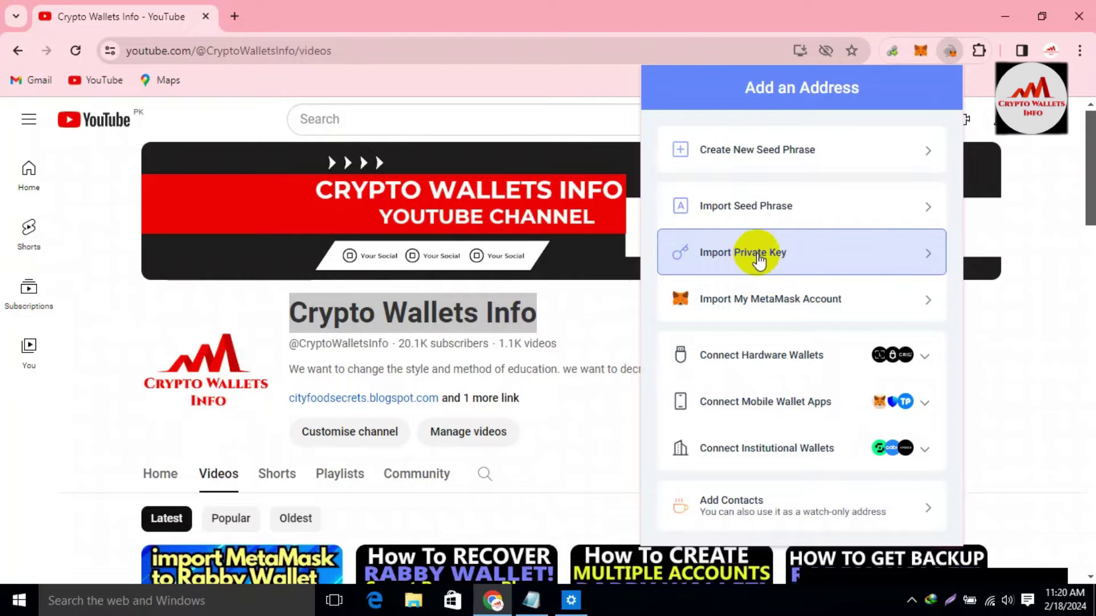
left_click(749, 256)
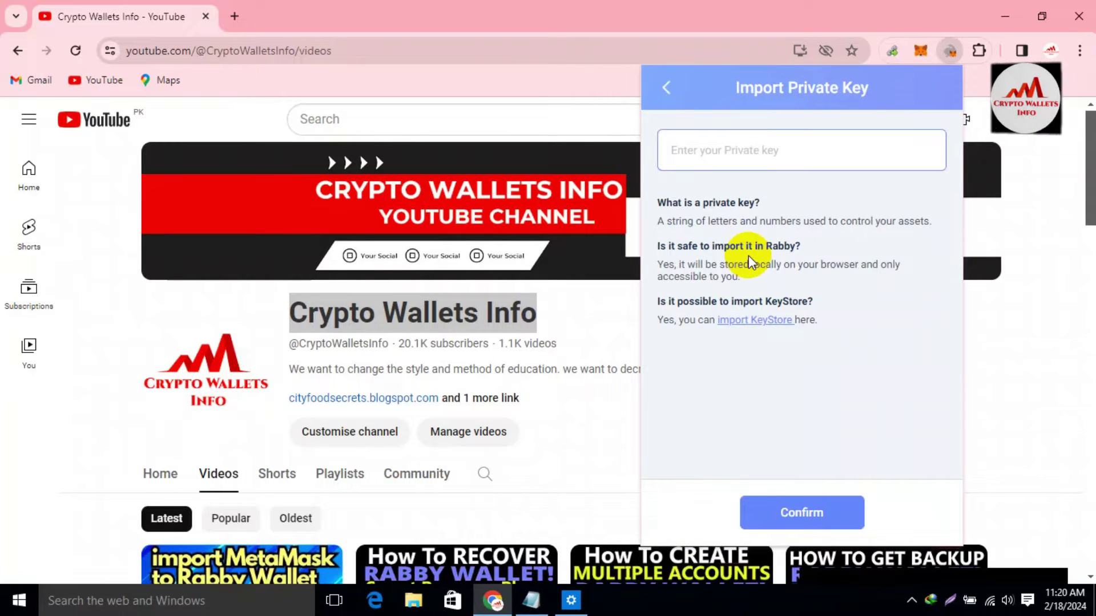
left_click(703, 150)
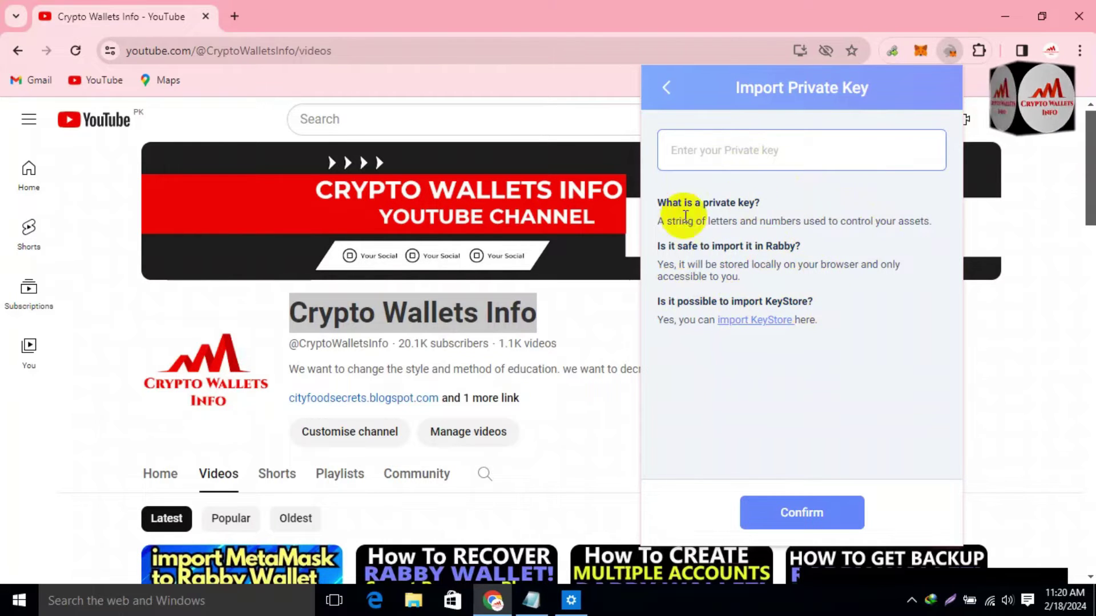
left_click_drag(655, 201, 844, 342)
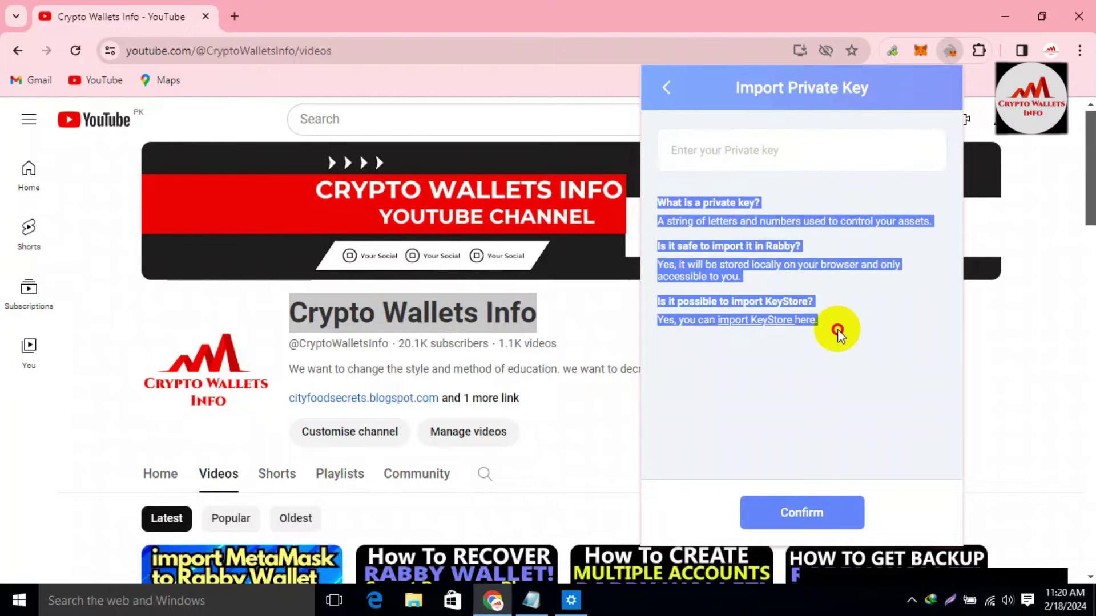
left_click(837, 330)
left_click(786, 149)
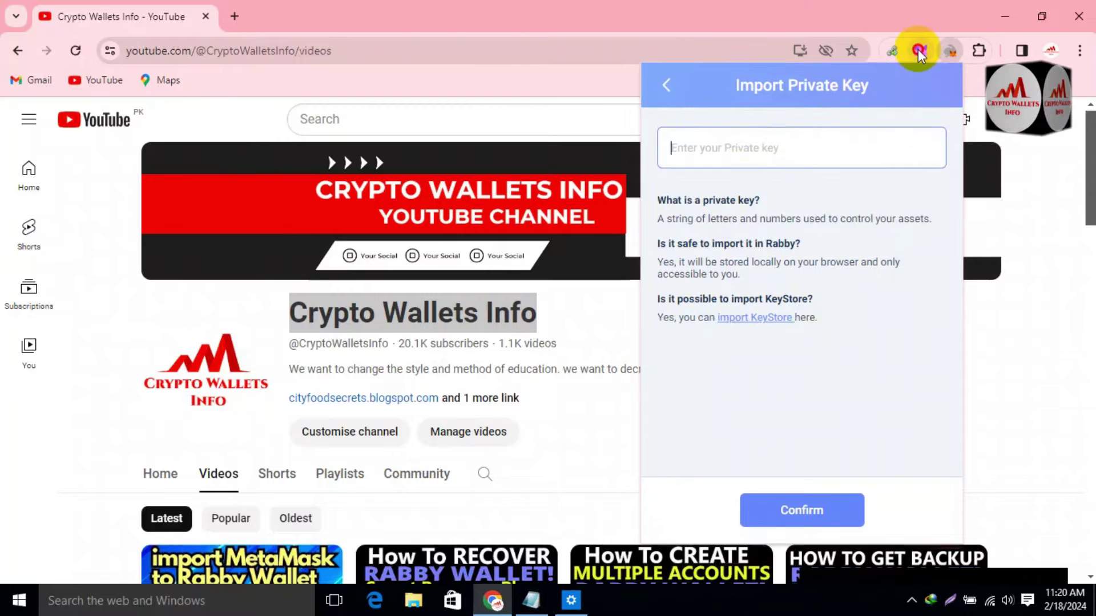
- Switch to the MetaMask extension and unlock the wallet with its password
left_click(918, 50)
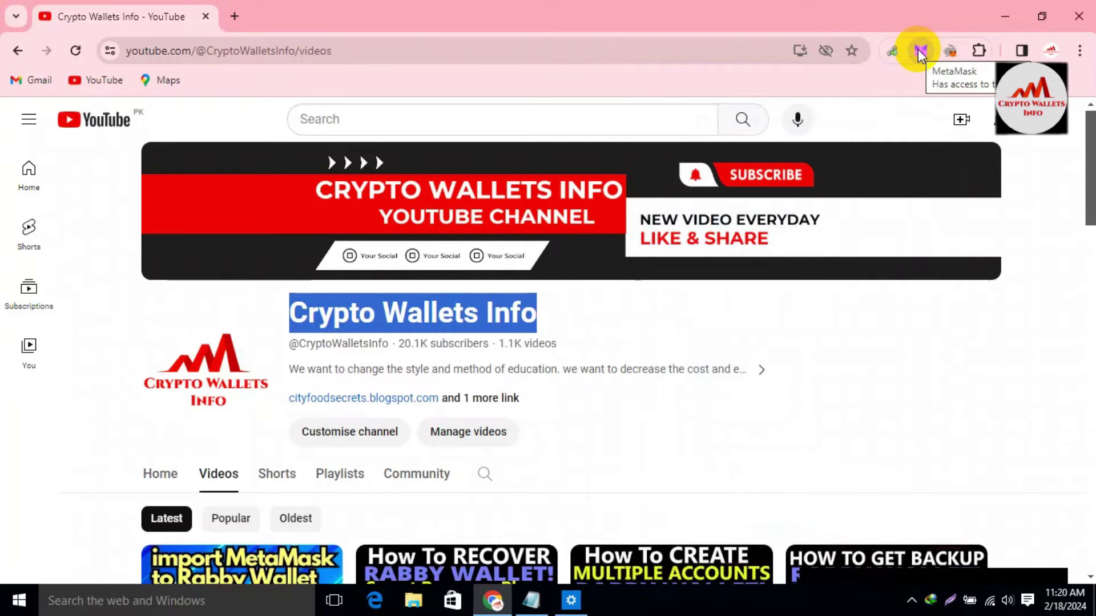
left_click(918, 51)
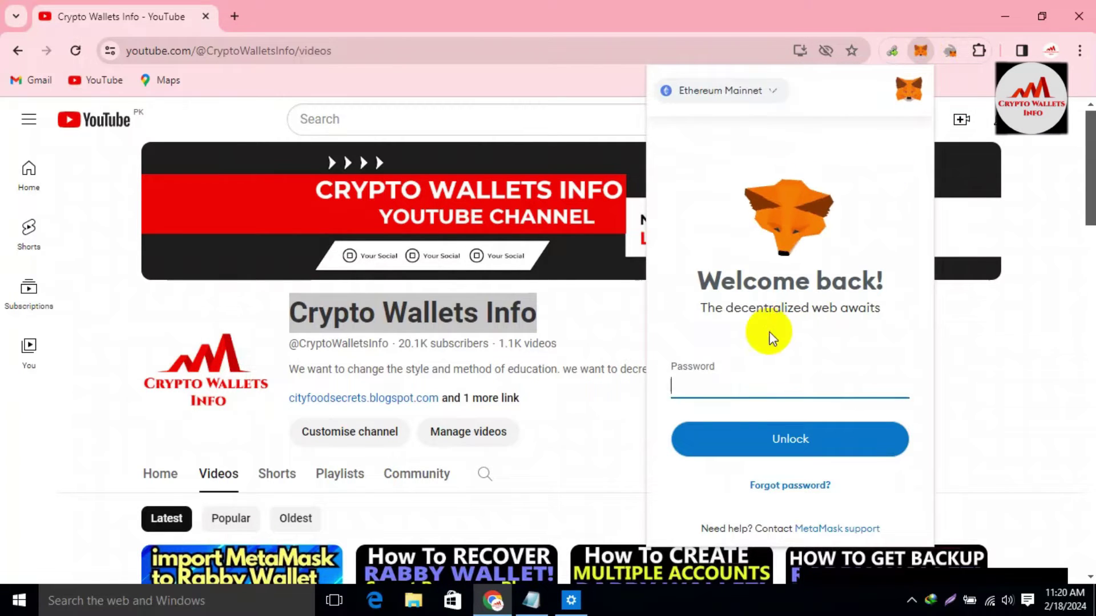
type("•••")
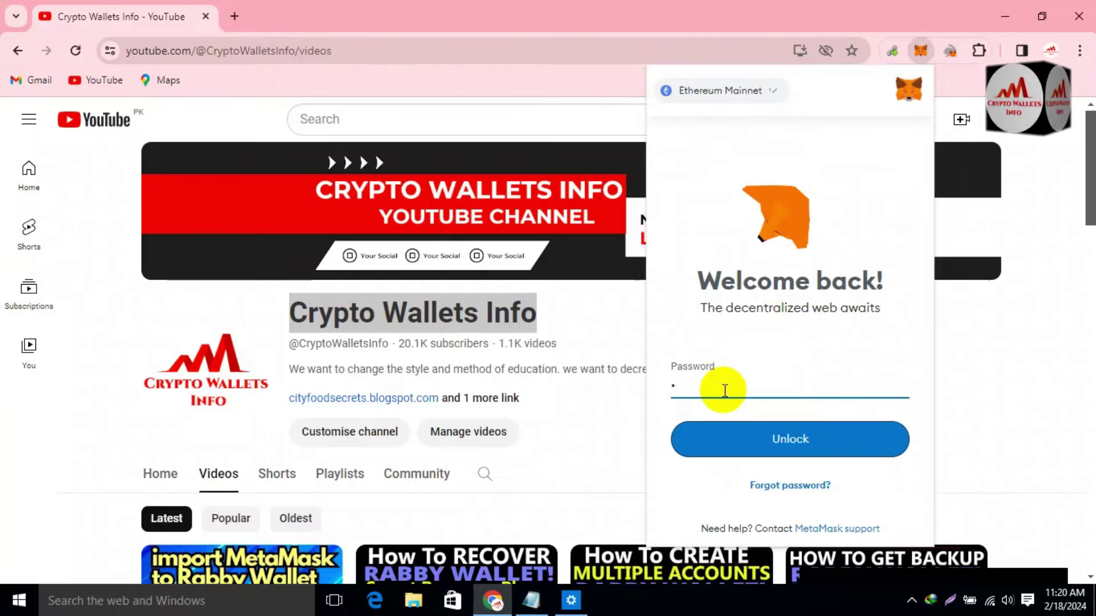
type("•••")
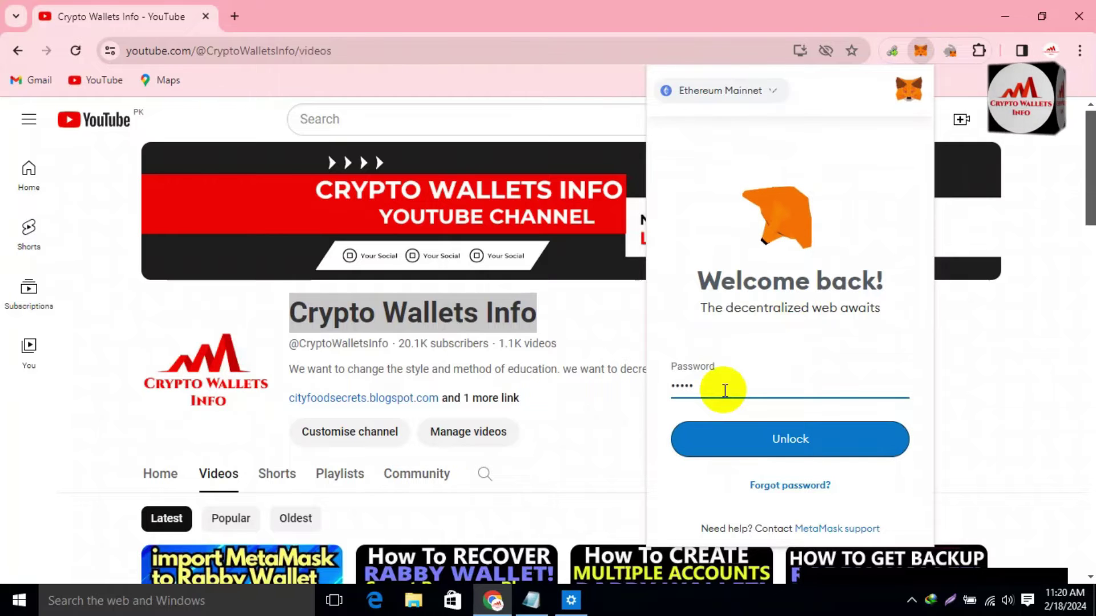
type("•••")
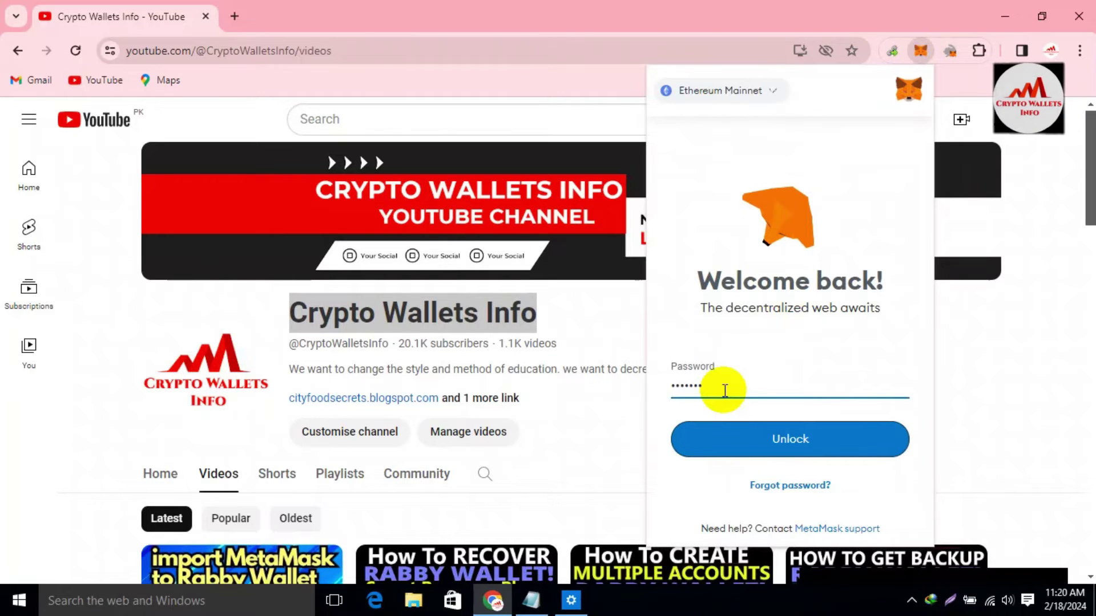
type("•••")
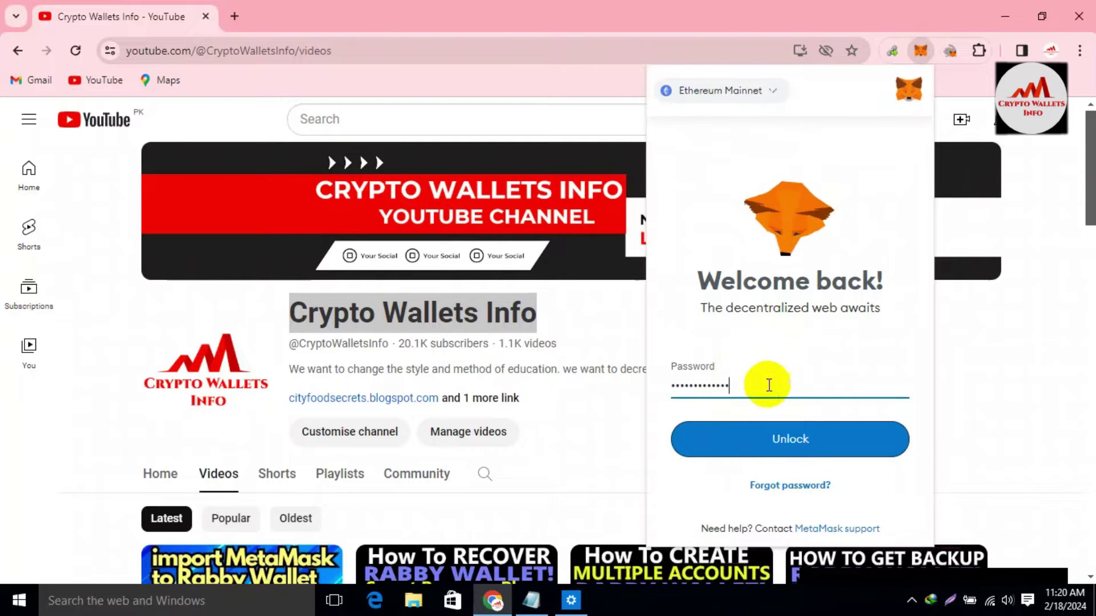
left_click(797, 440)
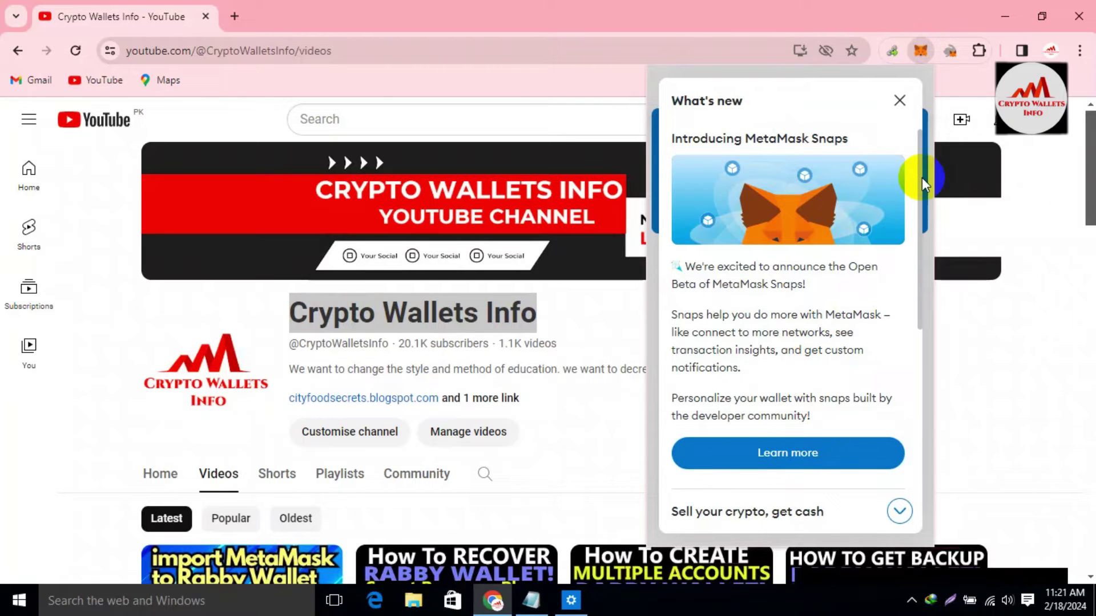
- Dismiss the What's new announcement and acknowledge all three introductory tips in the wallet
left_click(900, 101)
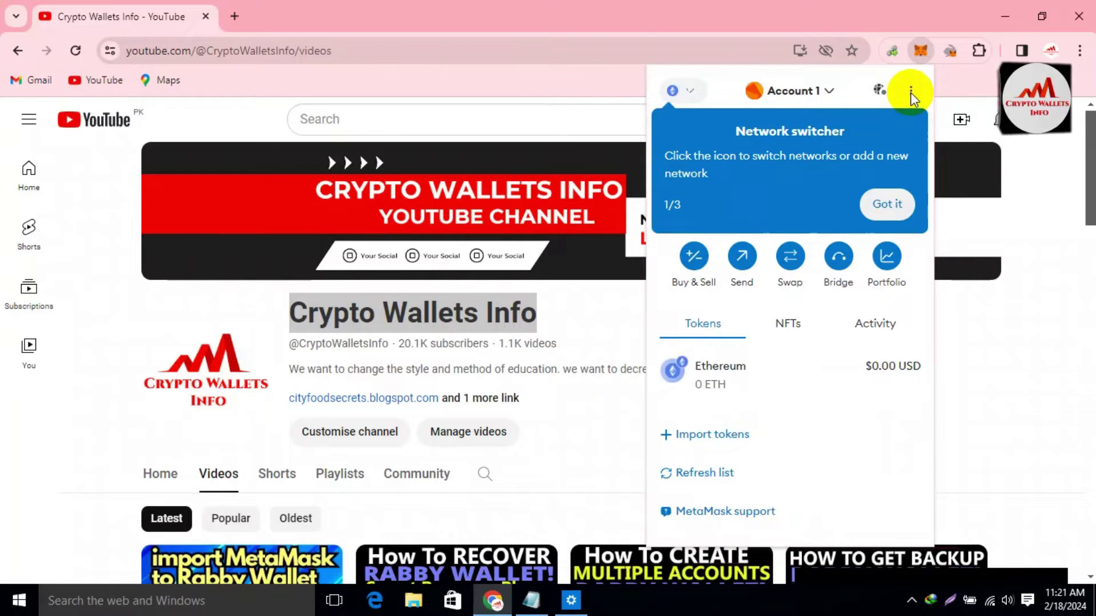
left_click(889, 214)
left_click(884, 210)
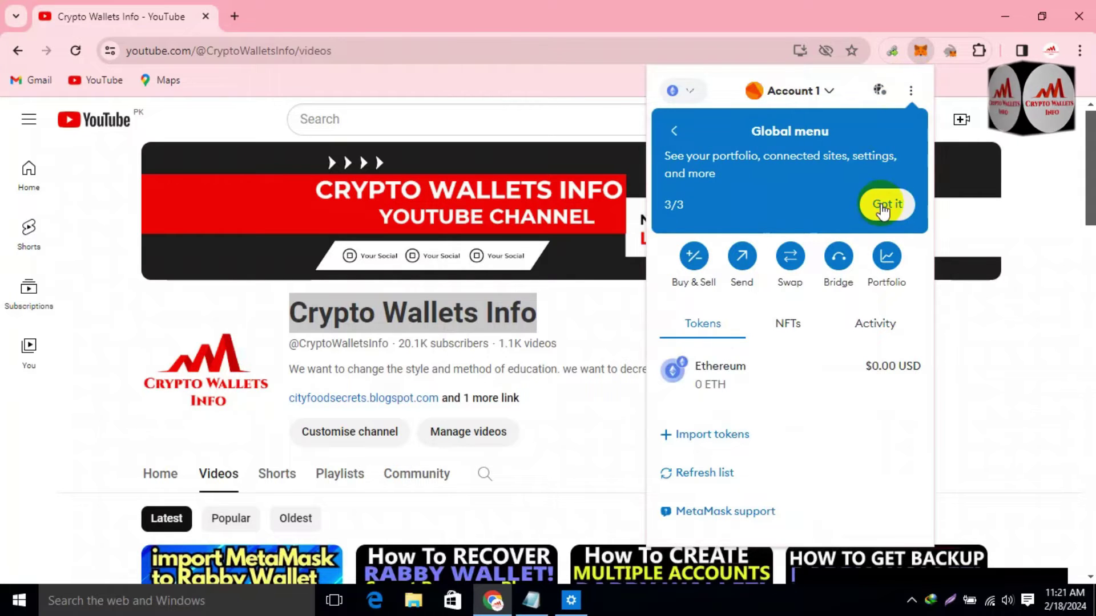
left_click(883, 218)
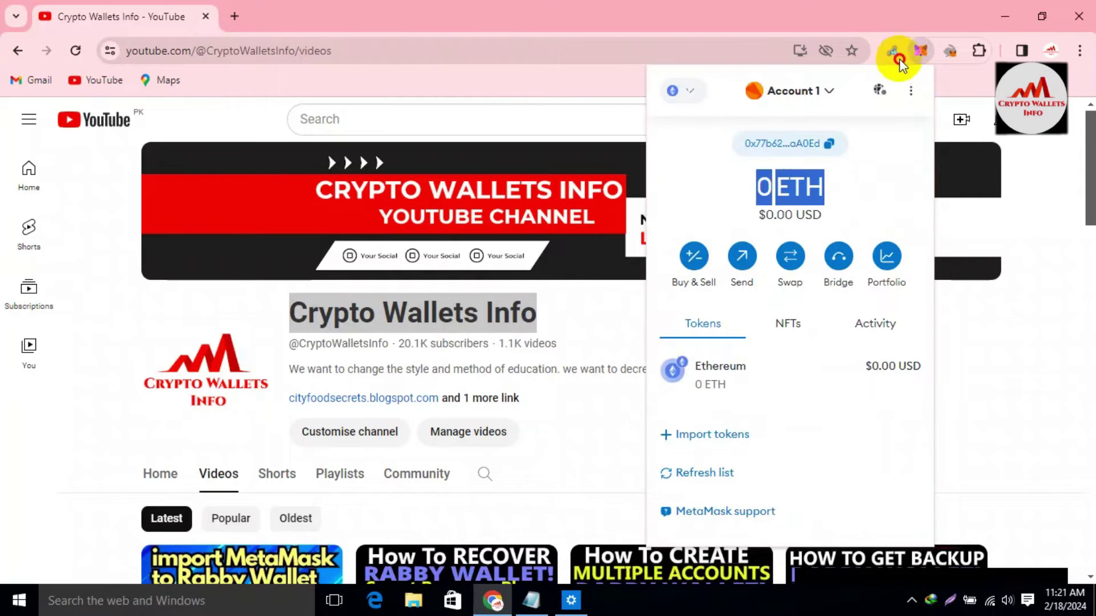
- Expand MetaMask into a full browser page and dismiss the announcement covering it
left_click(910, 91)
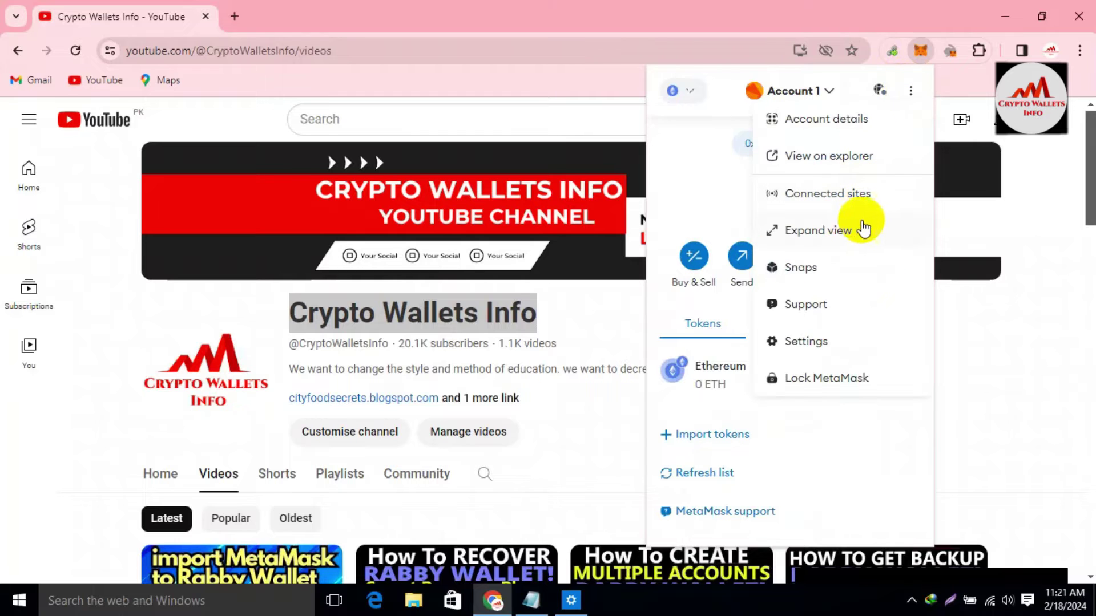
left_click(834, 240)
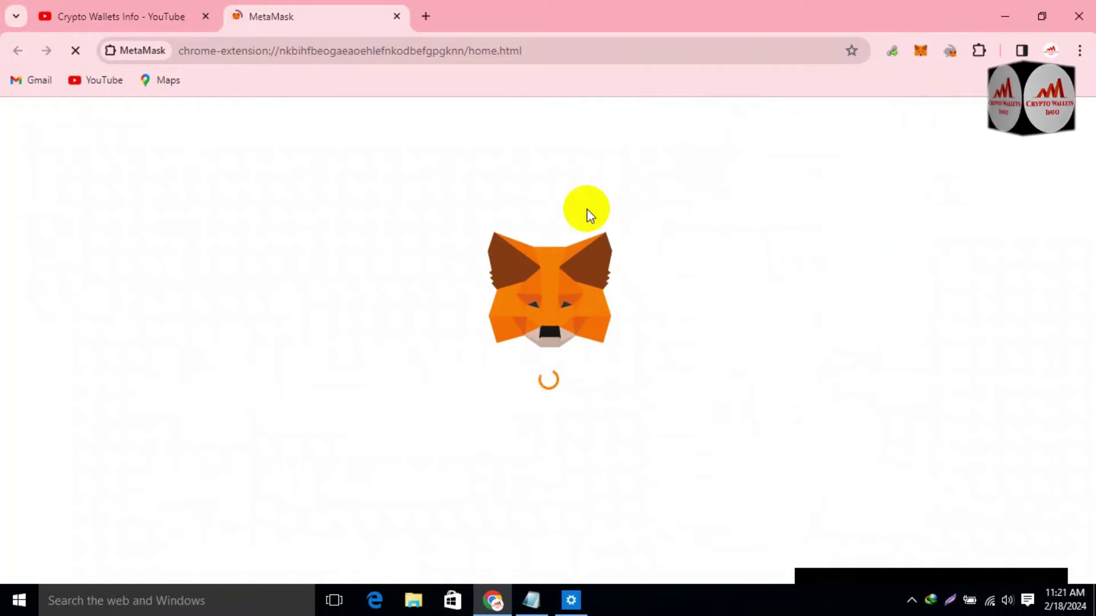
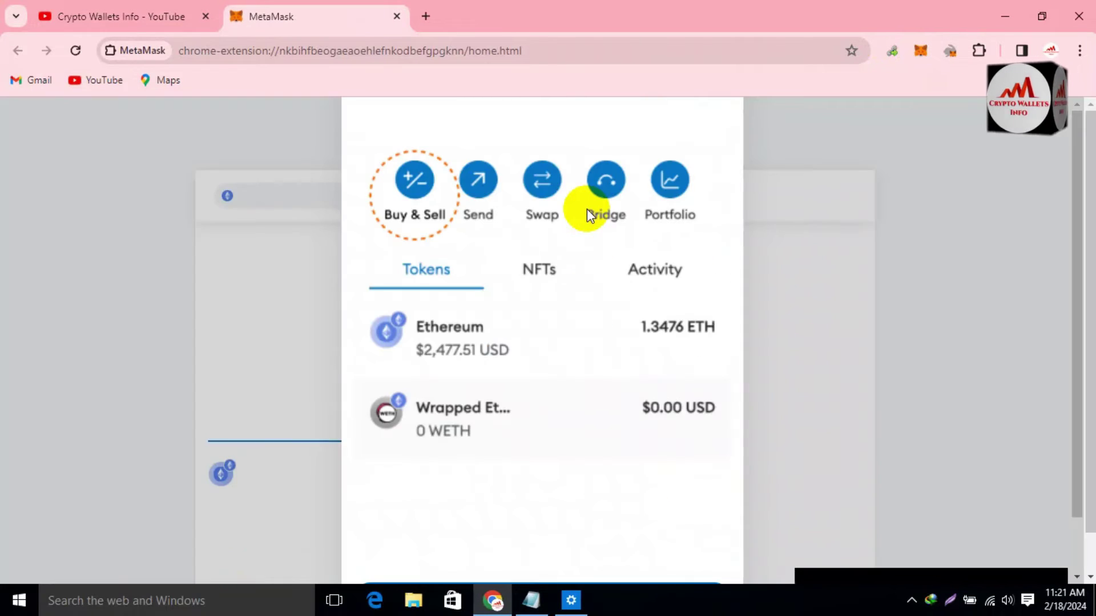
left_click(794, 213)
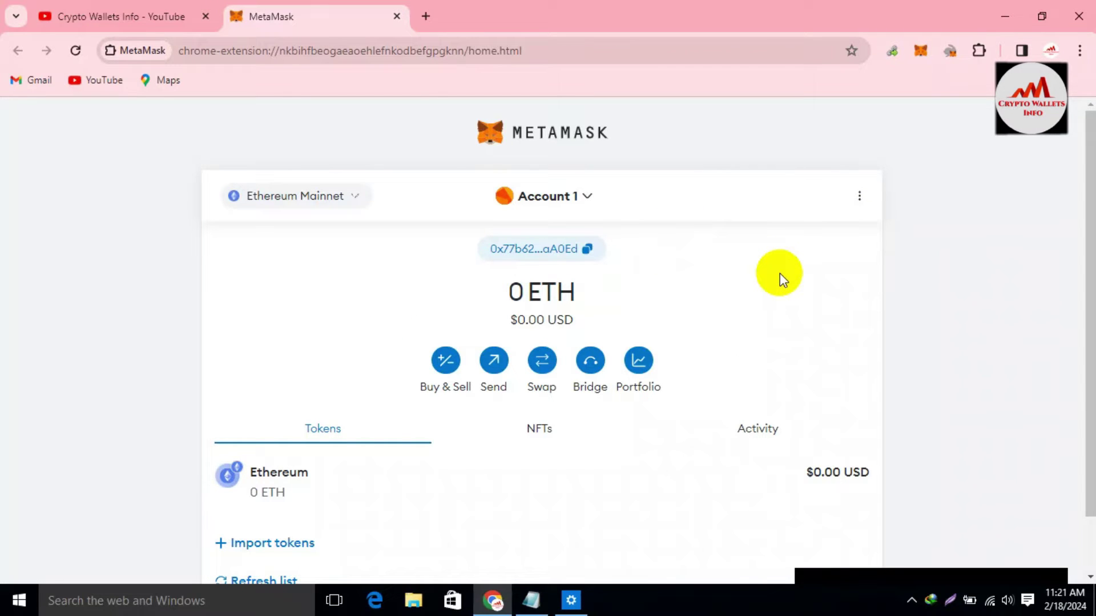
- Reveal Account 1's private key from its account details, authorising with the wallet password
left_click(861, 198)
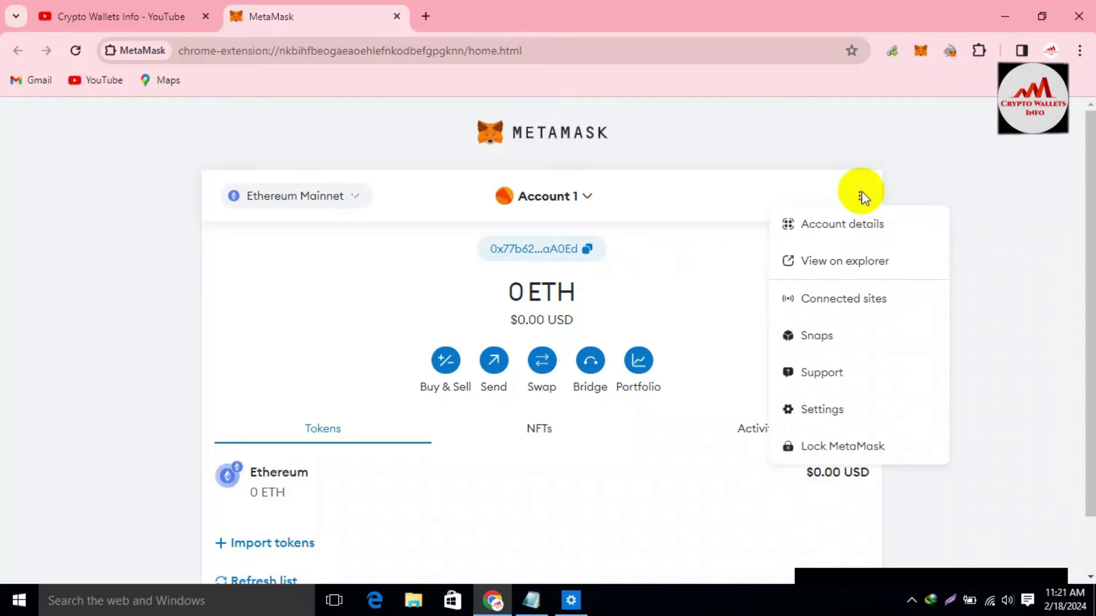
left_click(859, 230)
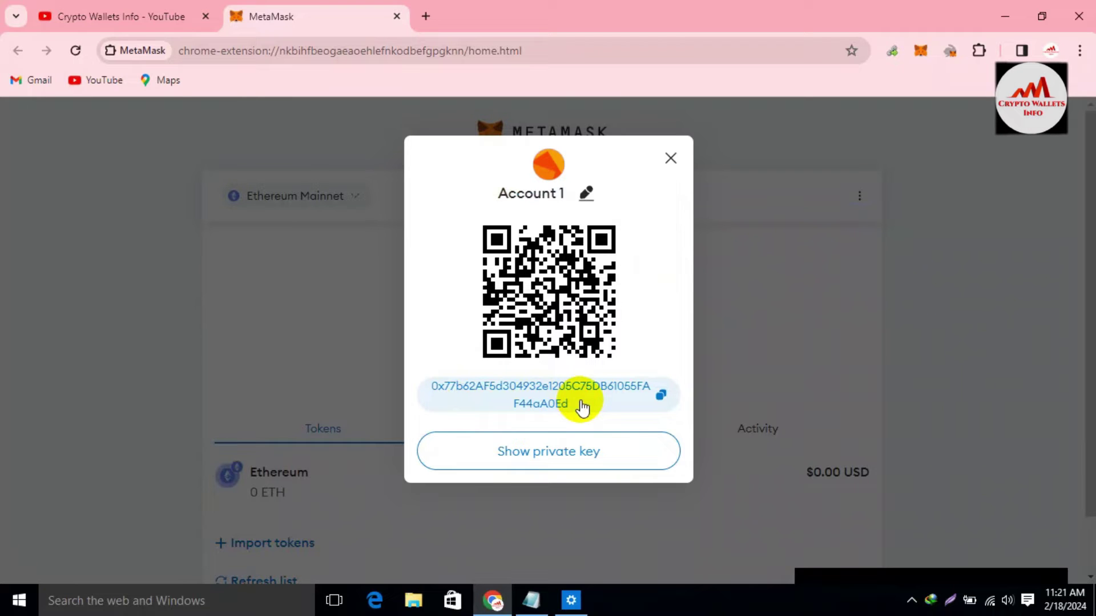
left_click(546, 455)
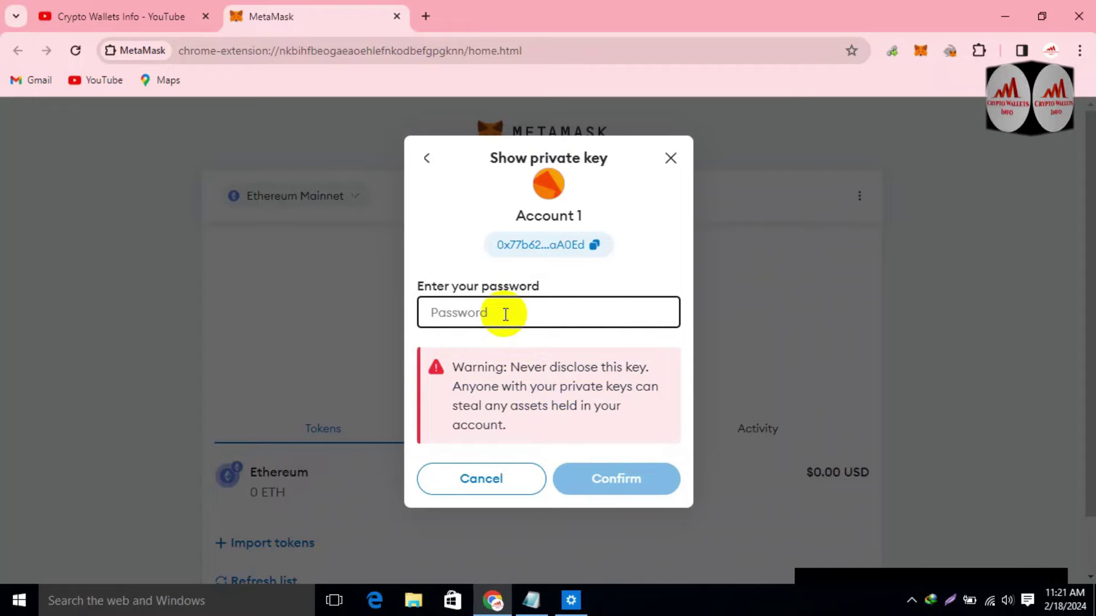
type("*****")
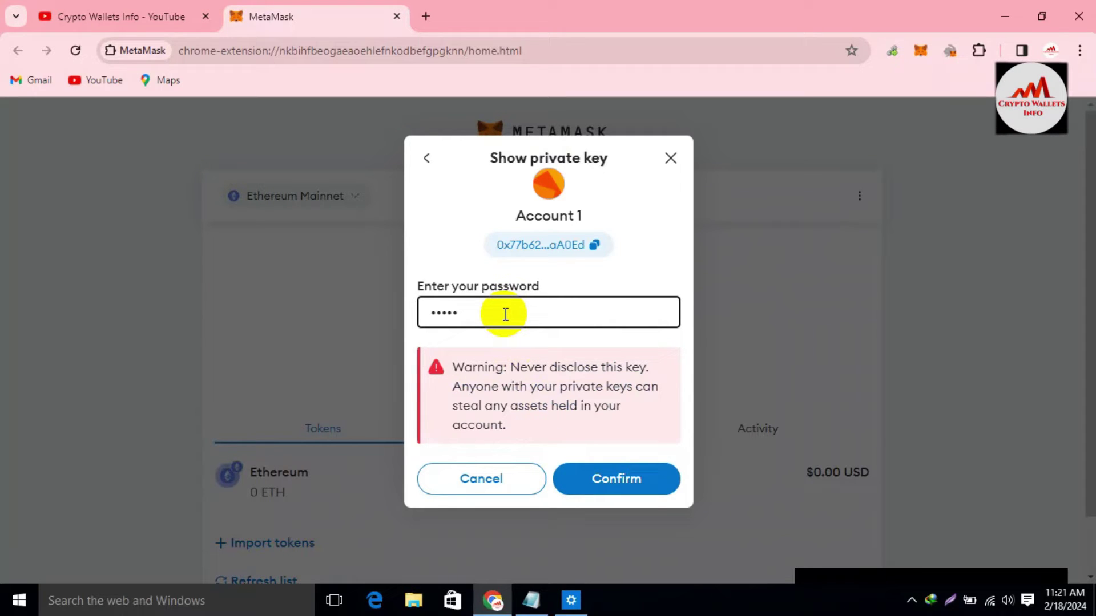
type("******")
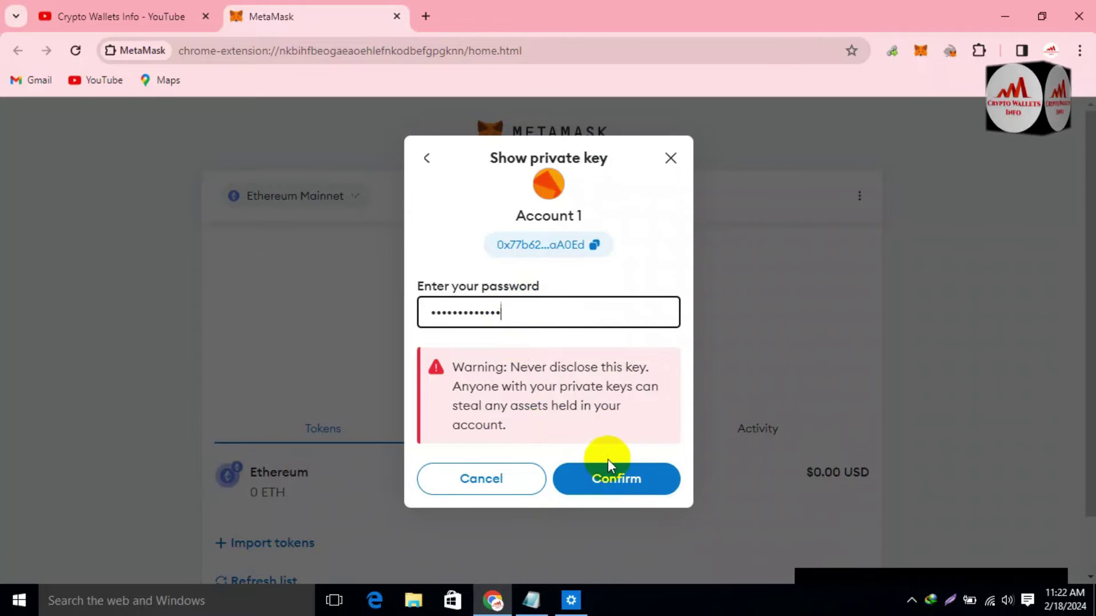
left_click(616, 482)
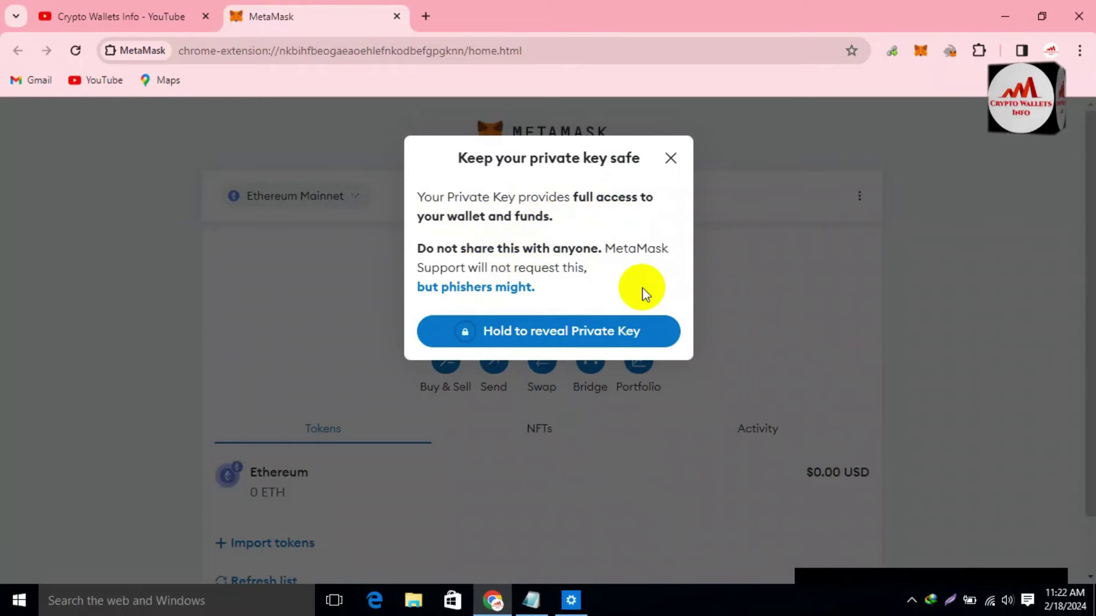
left_click(556, 336)
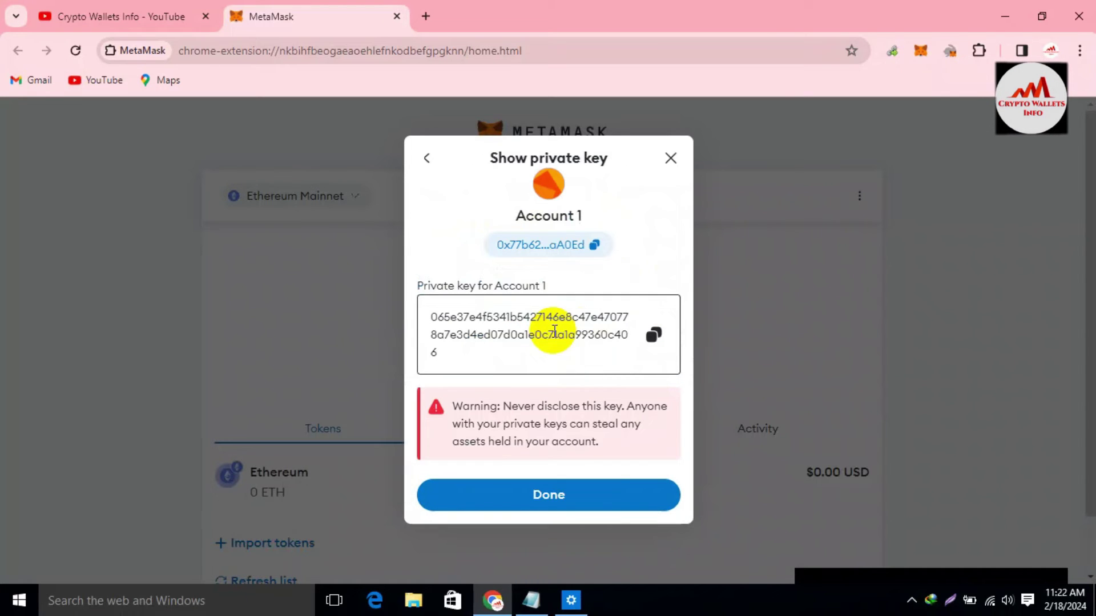
- Copy Account 1's revealed private key to the clipboard
left_click_drag(440, 350, 421, 317)
left_click(482, 357)
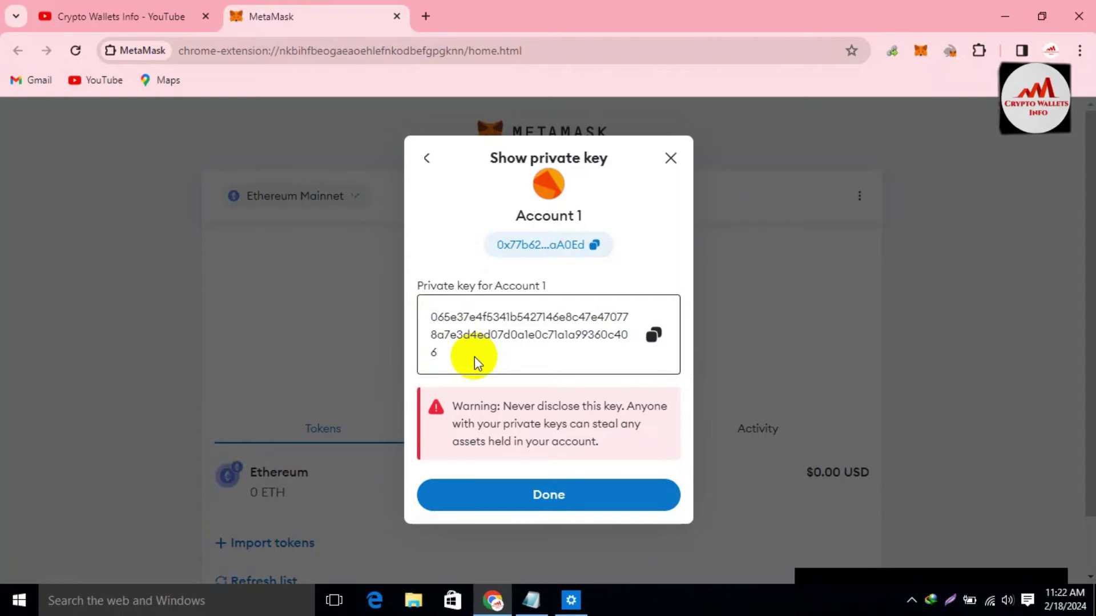
double_click(443, 354)
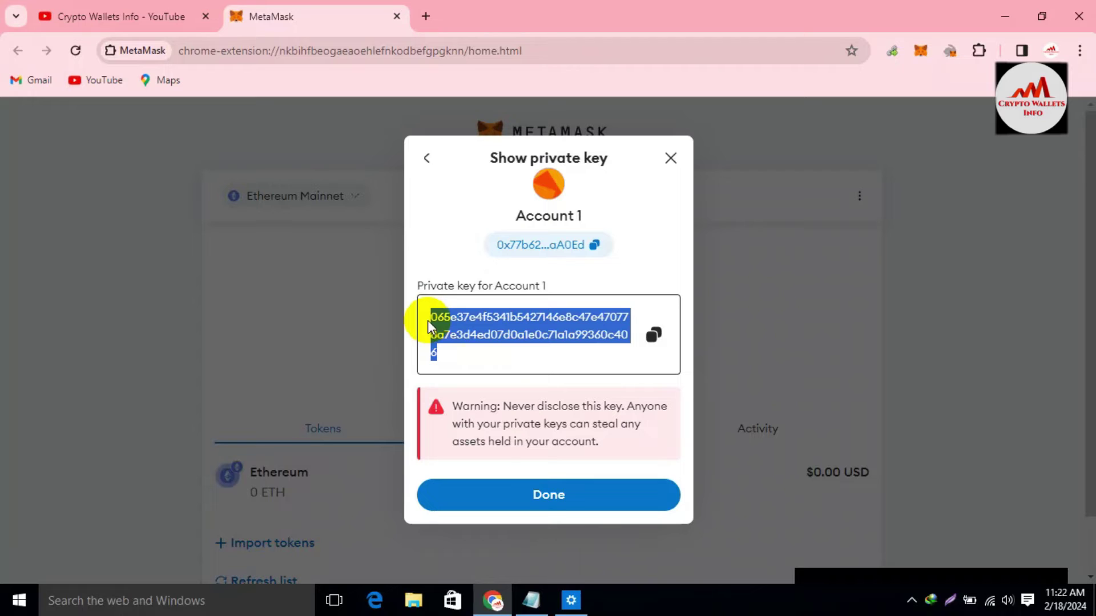
left_click(499, 358)
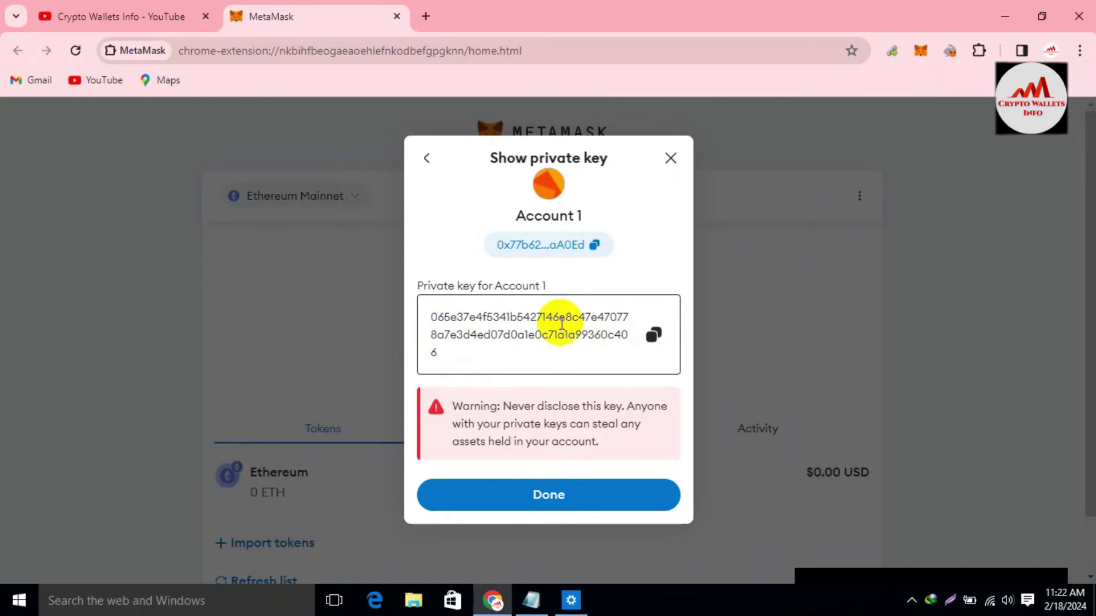
left_click(654, 335)
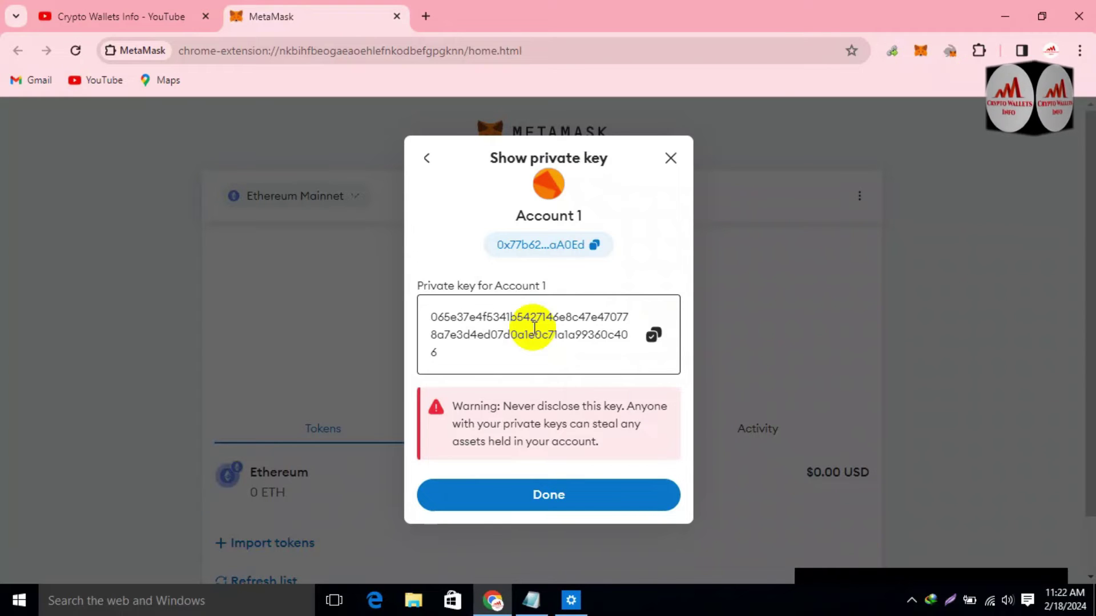
- Switch to the Rabby Wallet extension and import an address by pasting the copied private key and confirming it
left_click(950, 50)
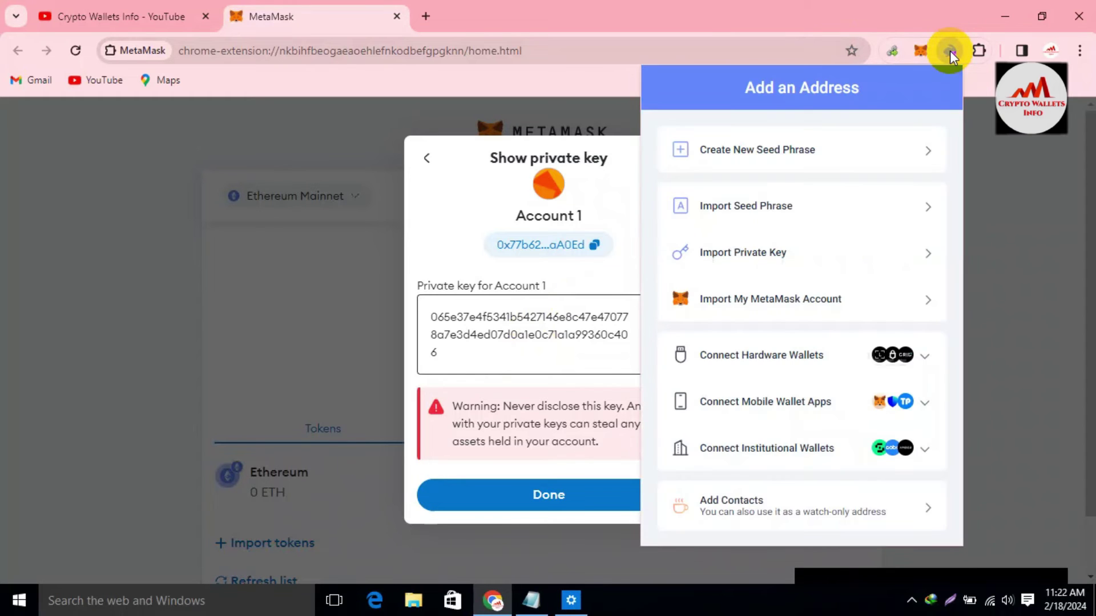
left_click(771, 257)
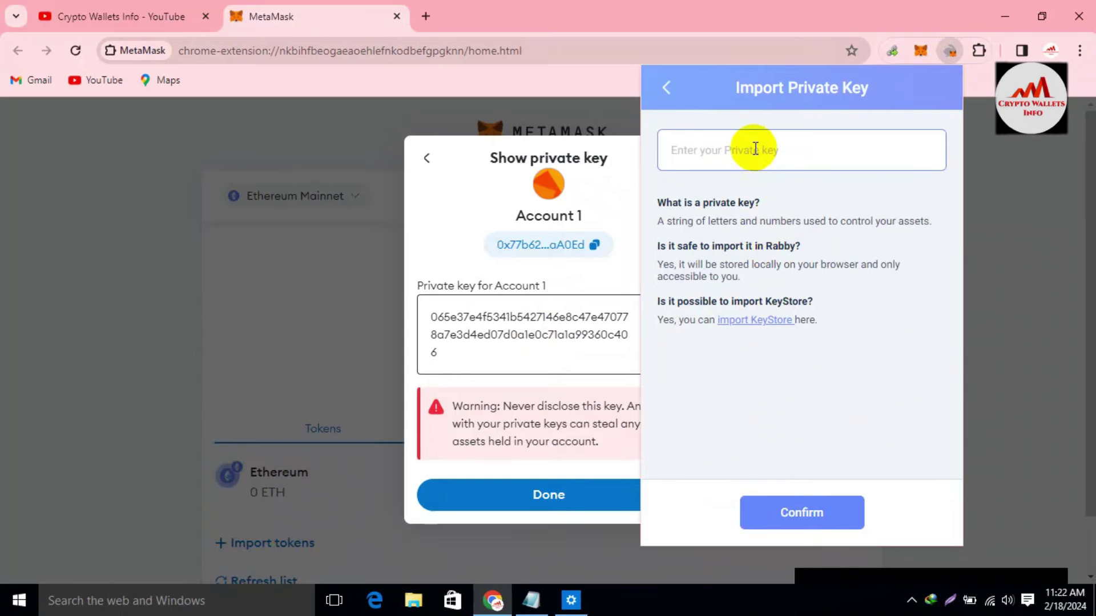
key("ctrl+v")
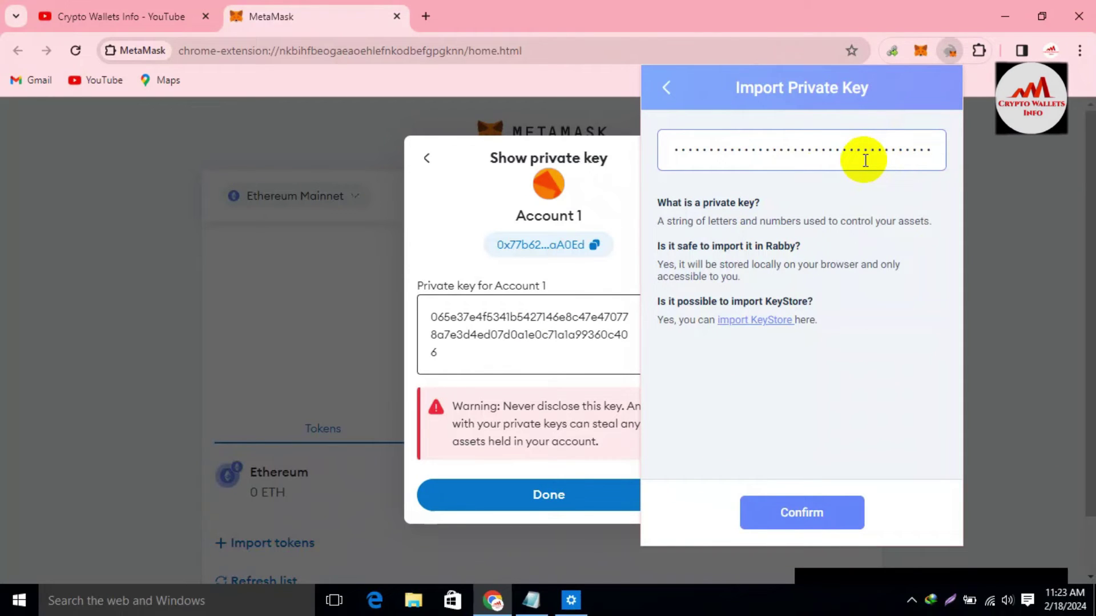
left_click(845, 516)
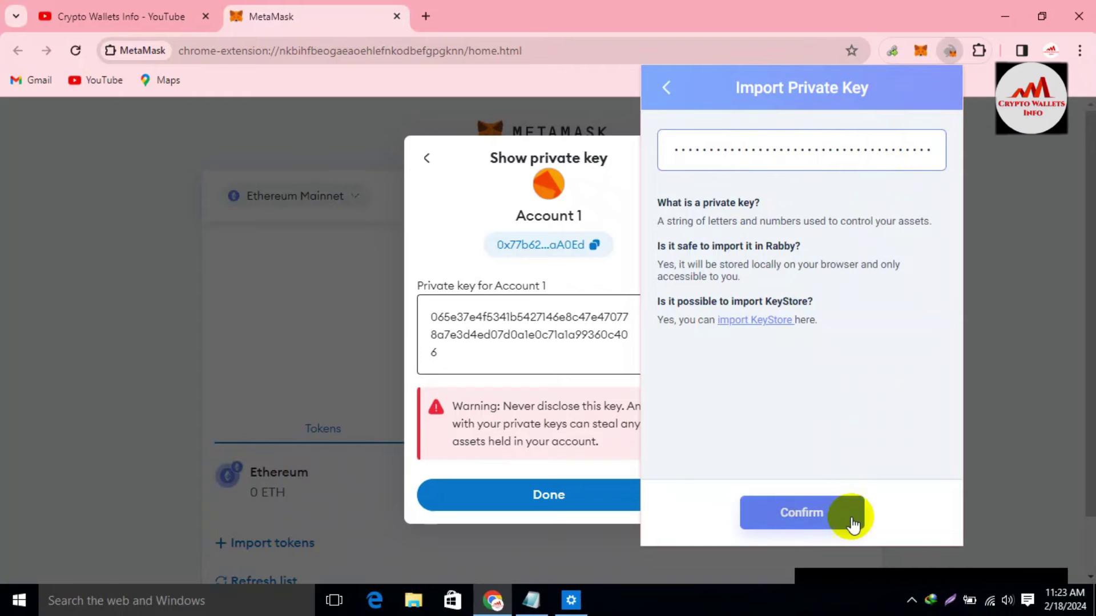
left_click(809, 513)
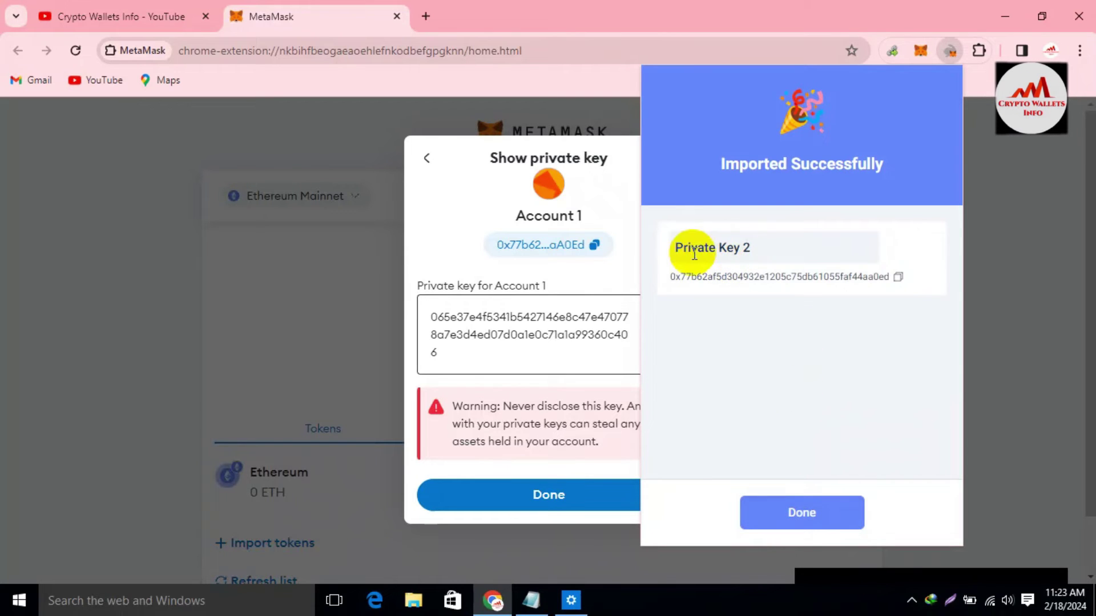
- Name the imported address "MetaMask Wallet Private key" and finish the import
left_click(746, 251)
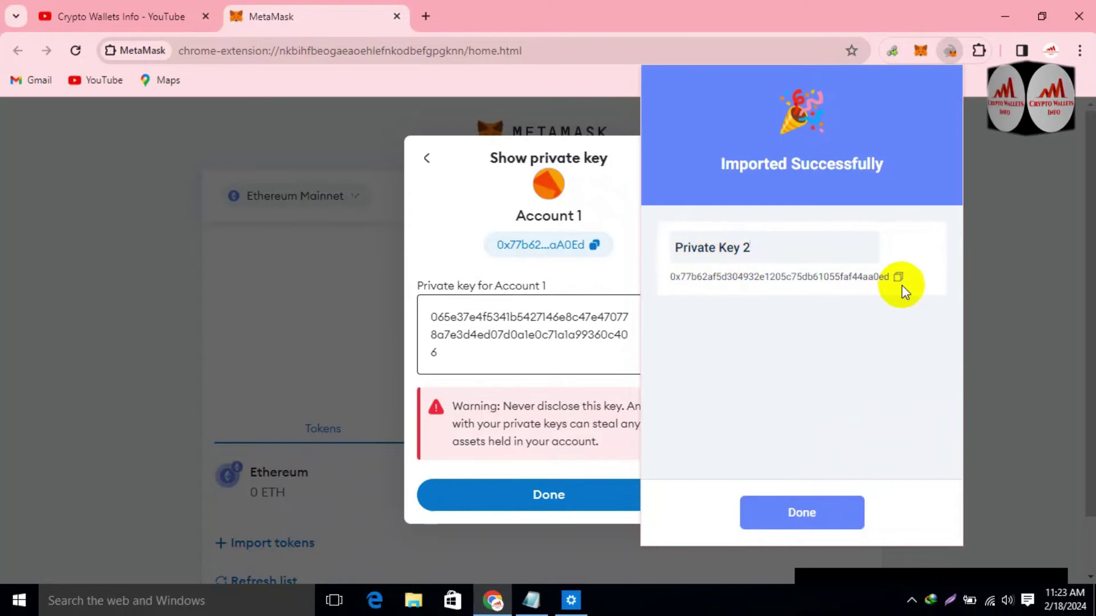
left_click_drag(753, 244, 628, 239)
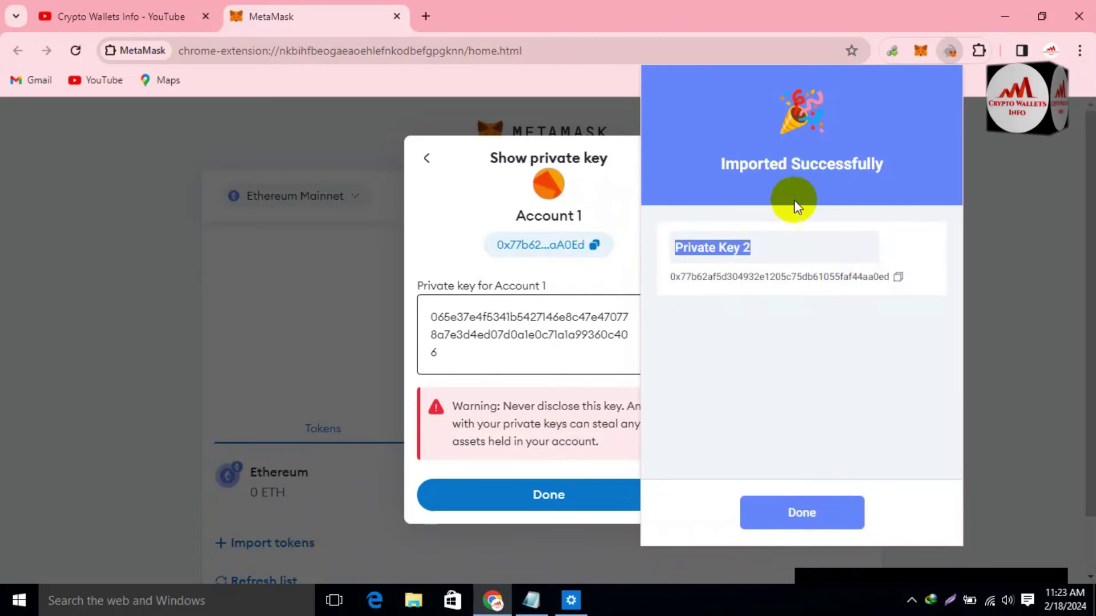
type("J")
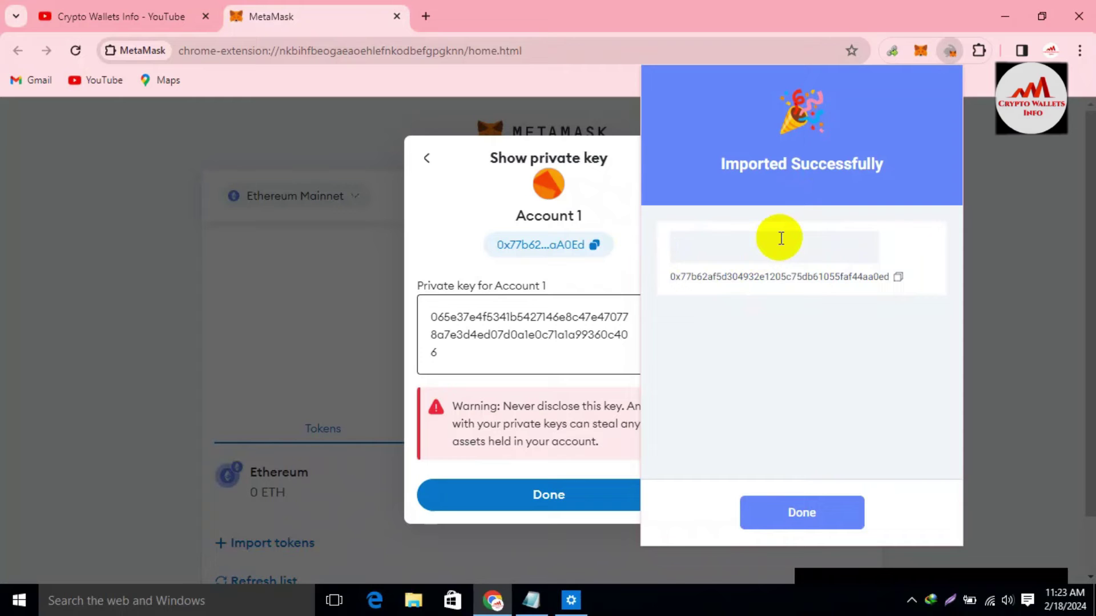
type("m")
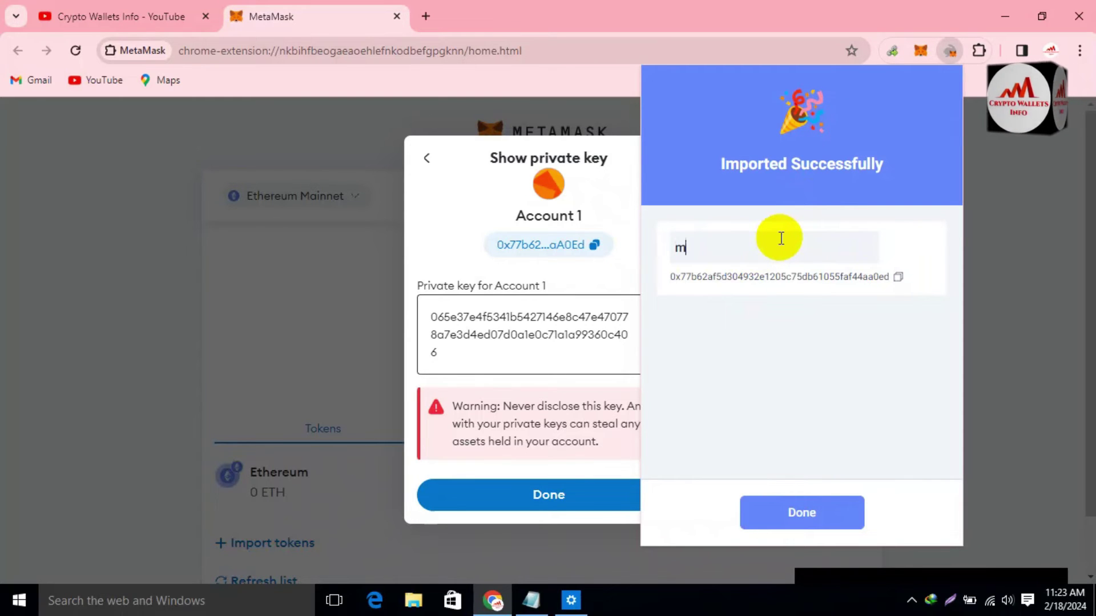
type("M")
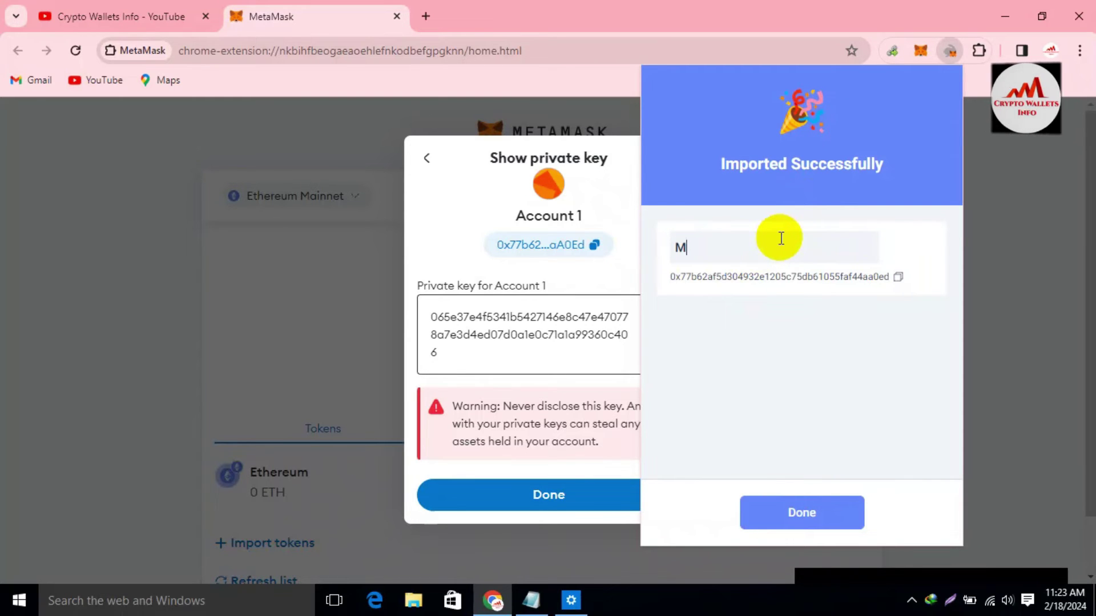
type("etaM")
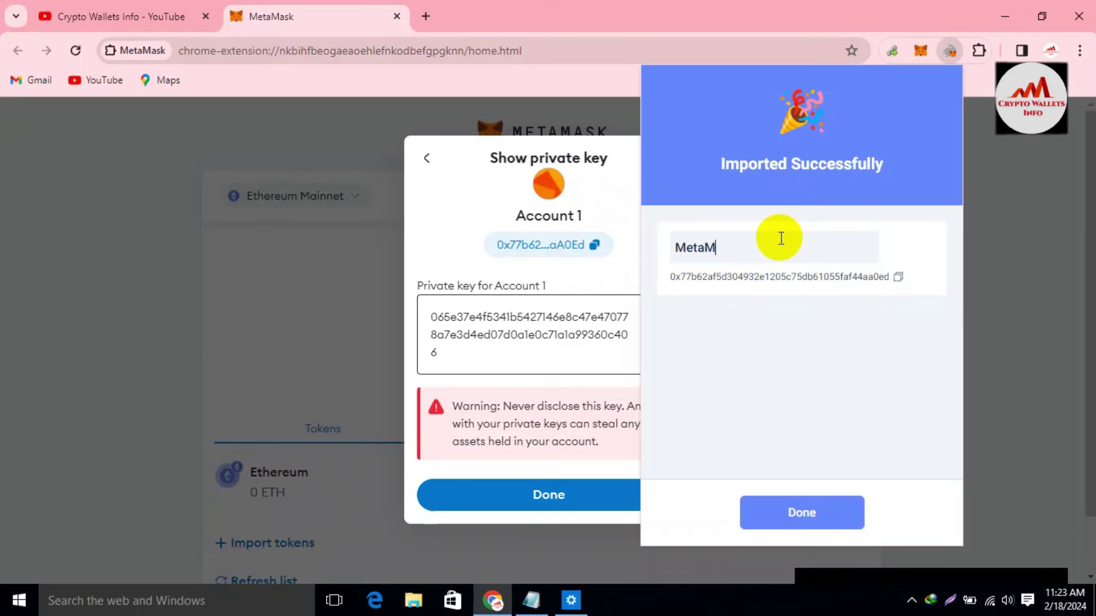
type("aksk Wallet Privatekey")
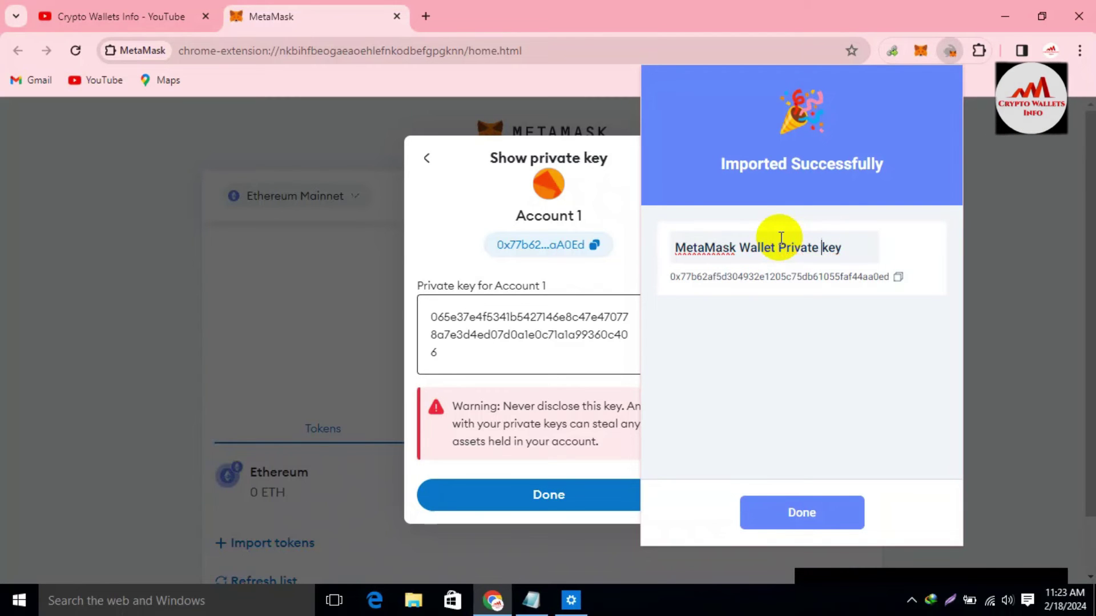
left_click(847, 252)
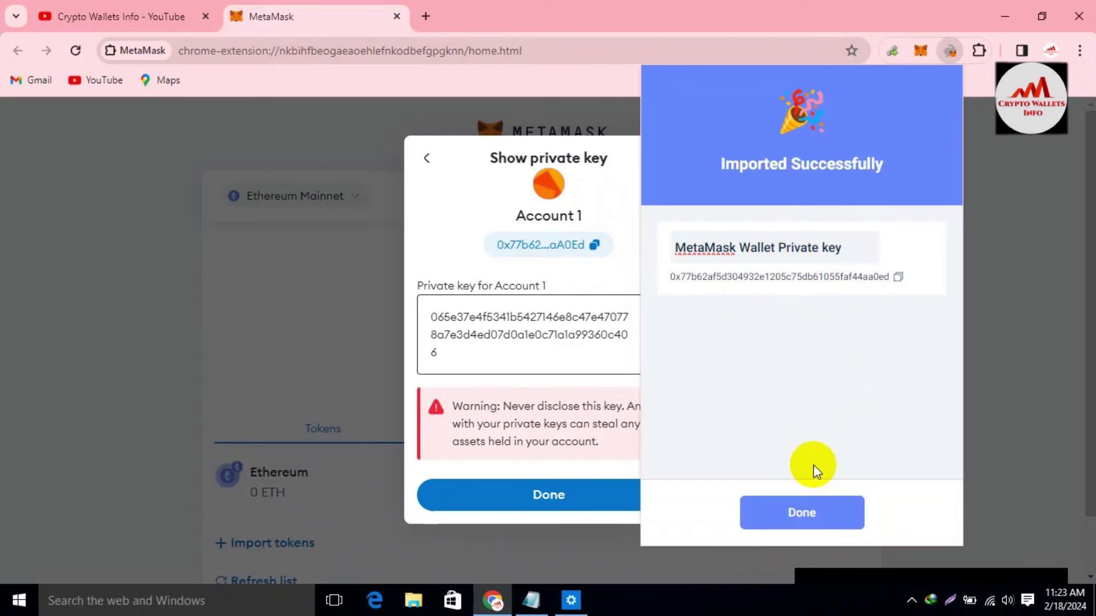
left_click(813, 514)
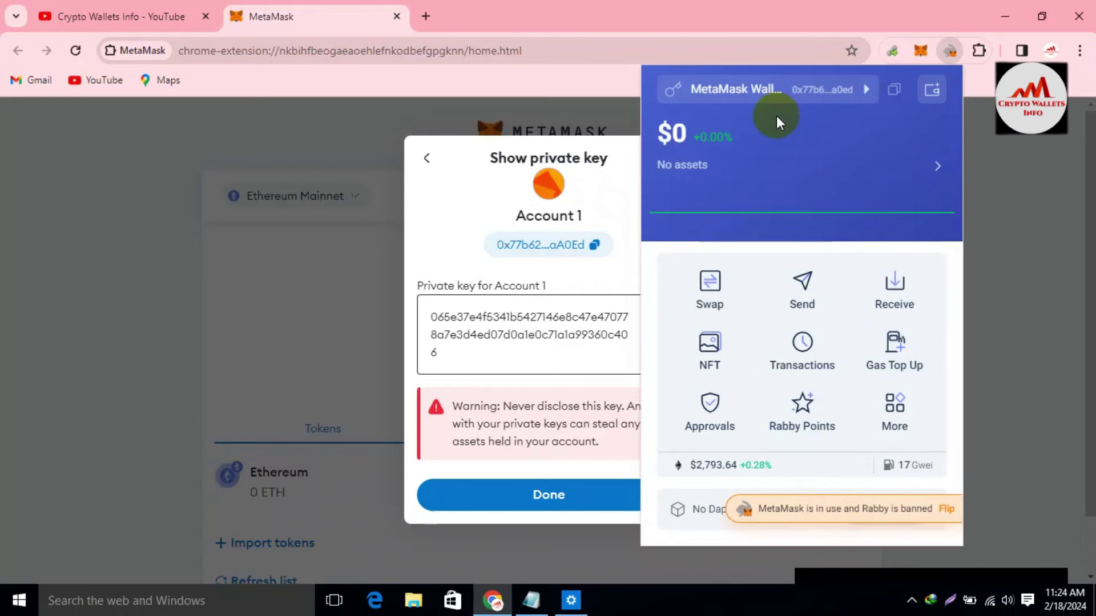
- Close MetaMask's private key display and compare Account 1's address with the imported one in Rabby's address list
left_click(798, 91)
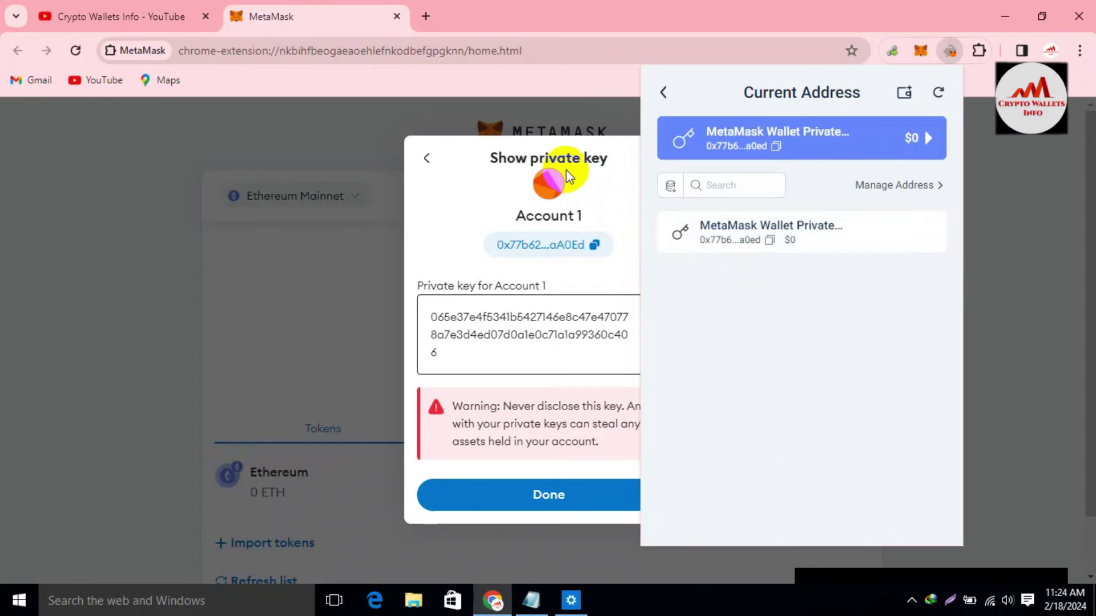
left_click(518, 501)
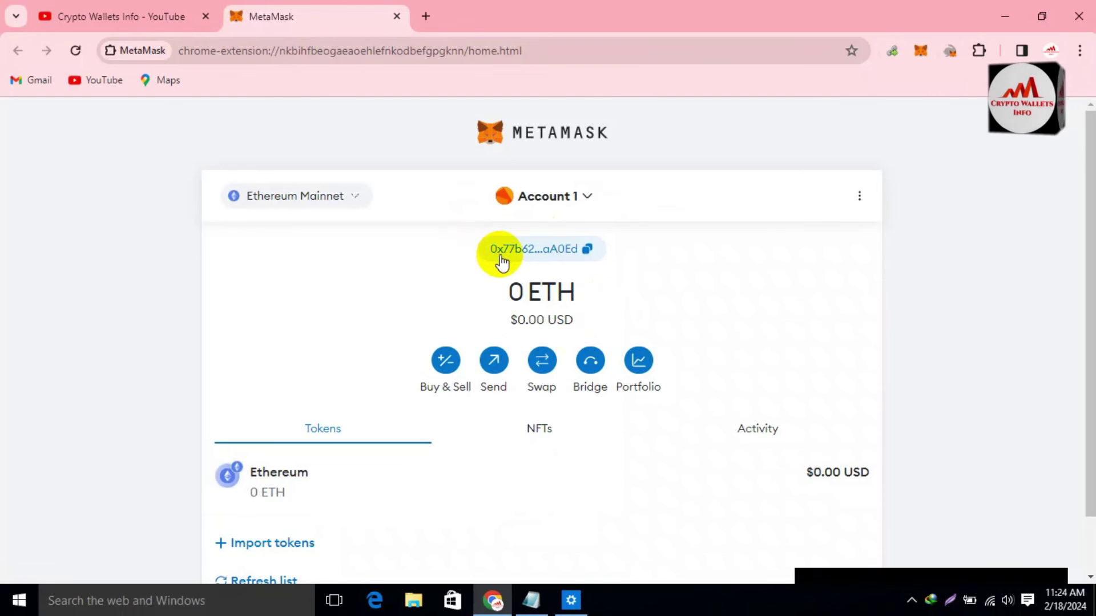
left_click(572, 260)
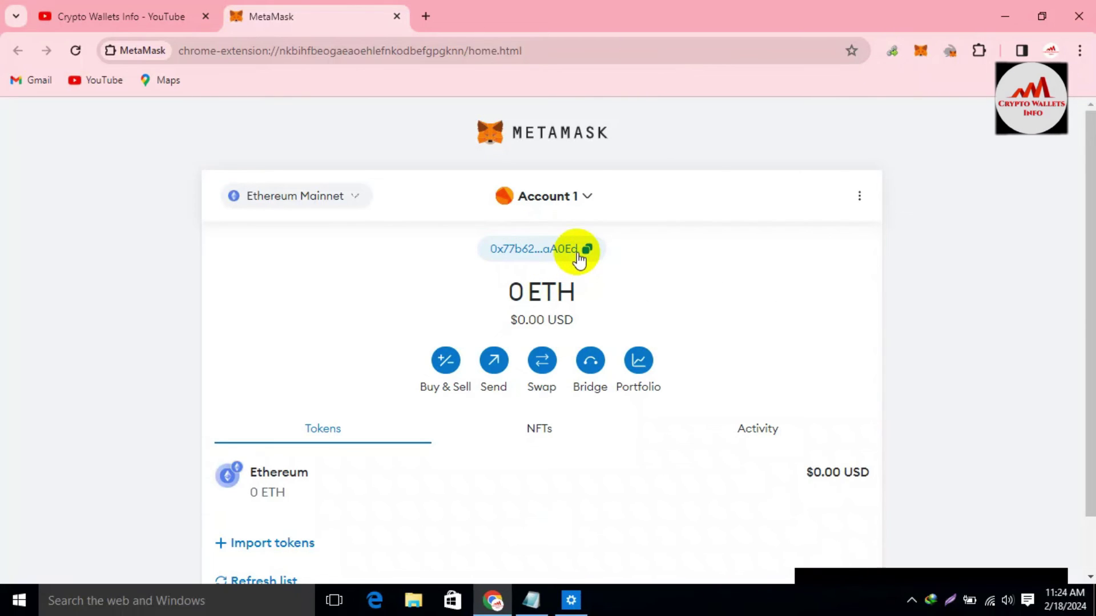
left_click(952, 50)
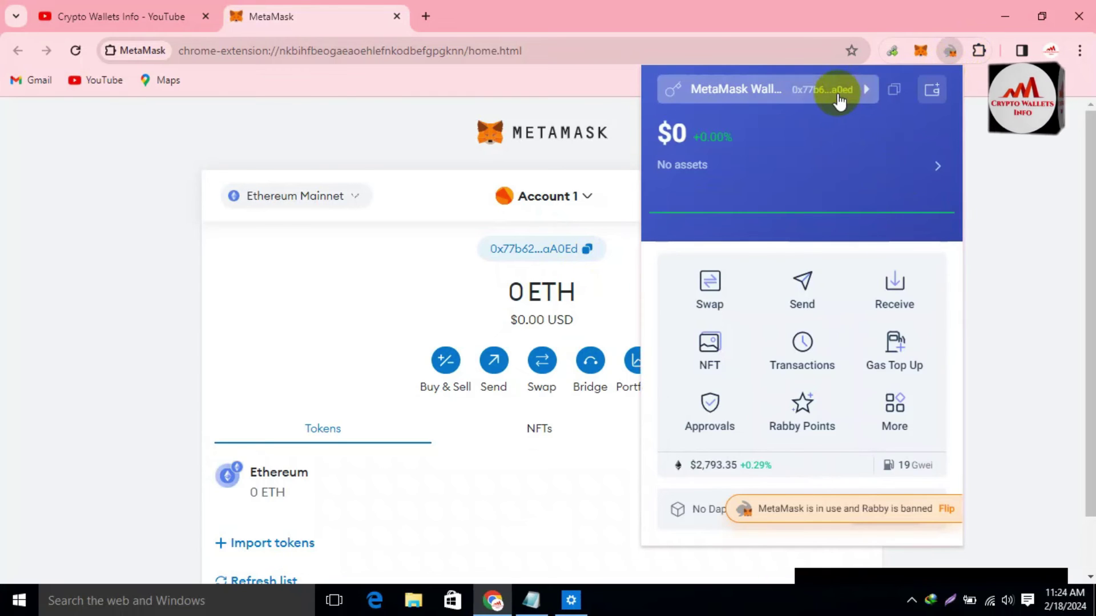
left_click(783, 91)
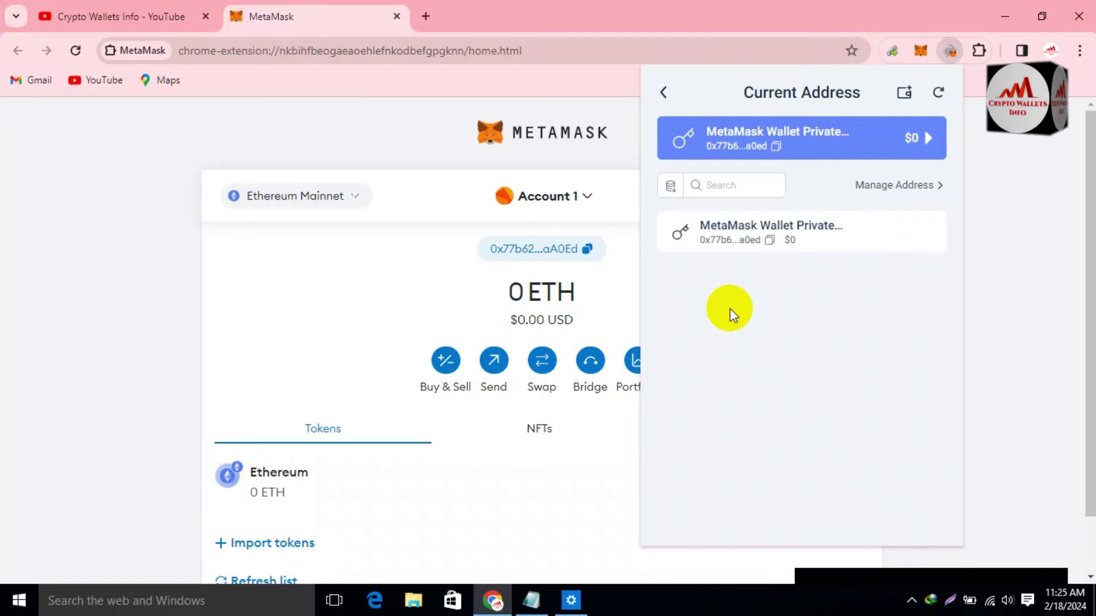
- Switch to the YouTube page and look through the Crypto Wallets Info channel's latest videos
left_click(116, 12)
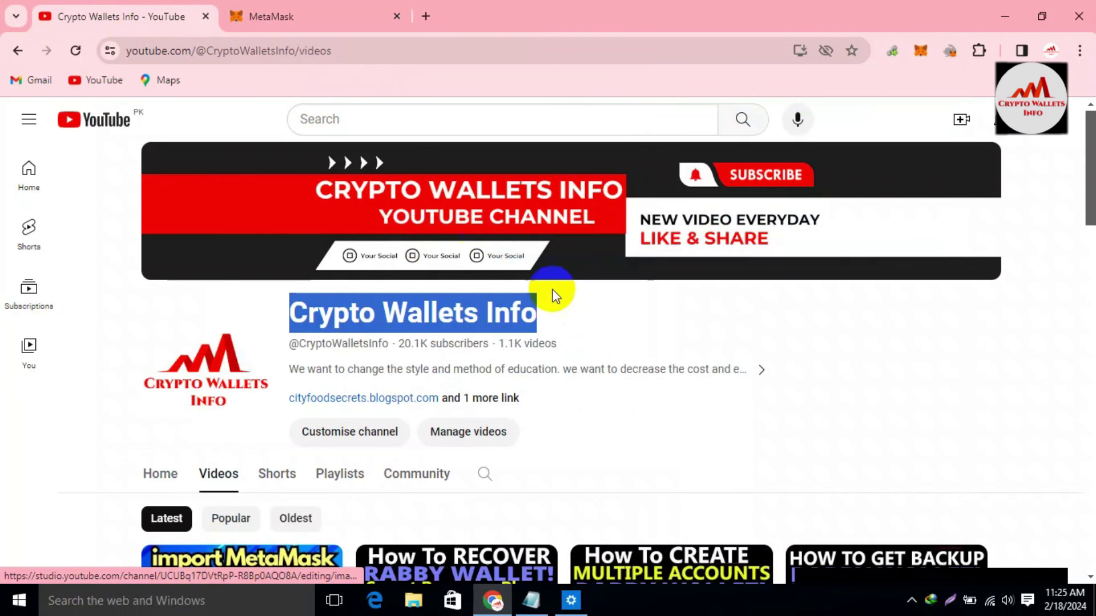
left_click(551, 314)
left_click_drag(551, 314, 337, 311)
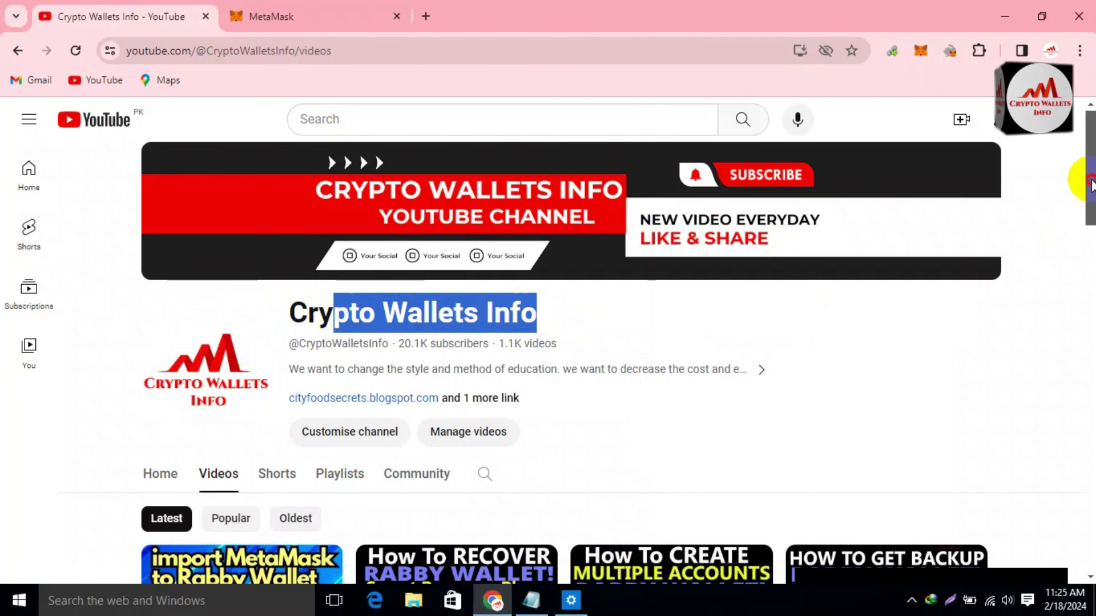
scroll(1089, 182, "down", 7)
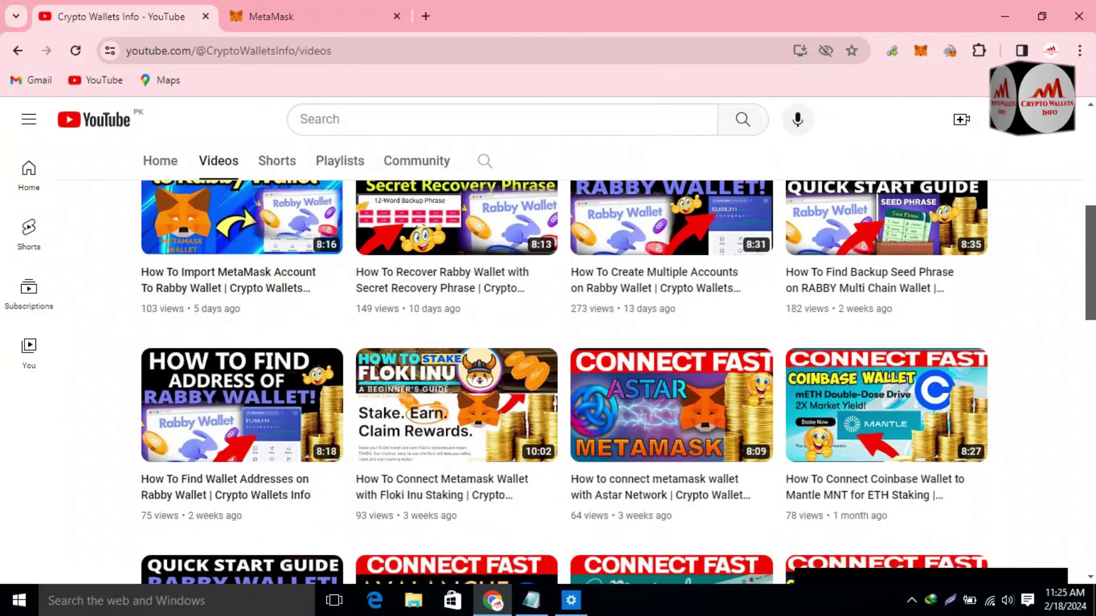
scroll(1090, 303, "down", 3)
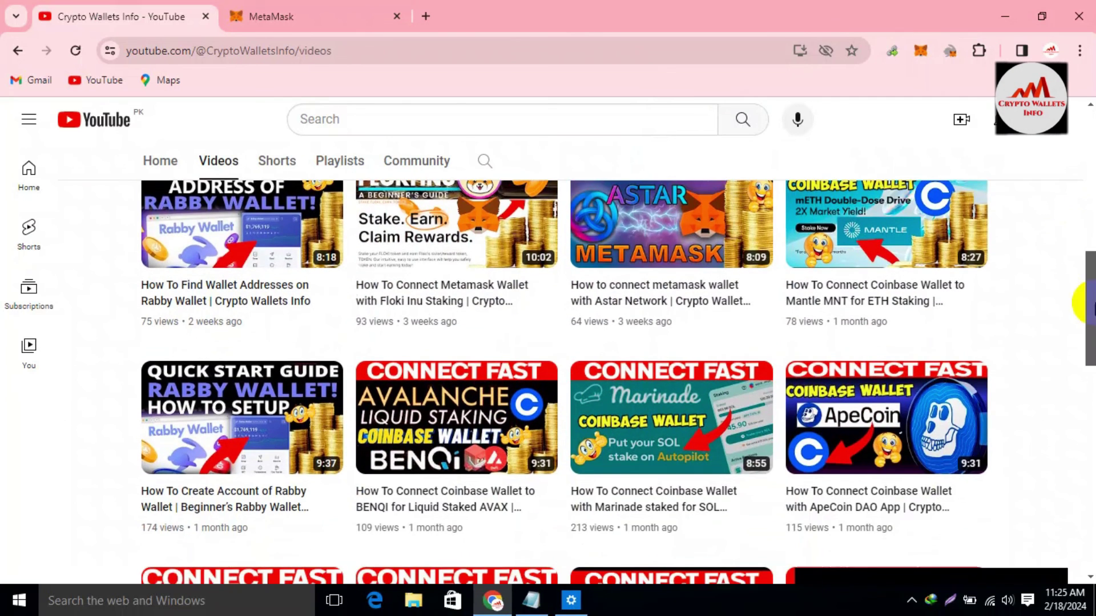
scroll(1091, 302, "down", 1)
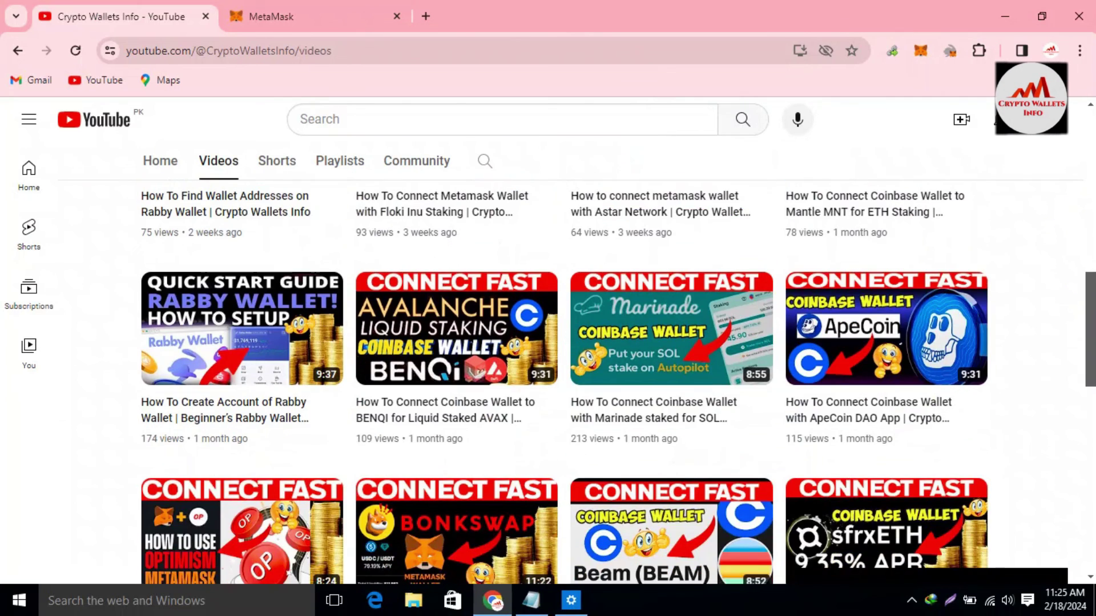
scroll(618, 382, "down", 5)
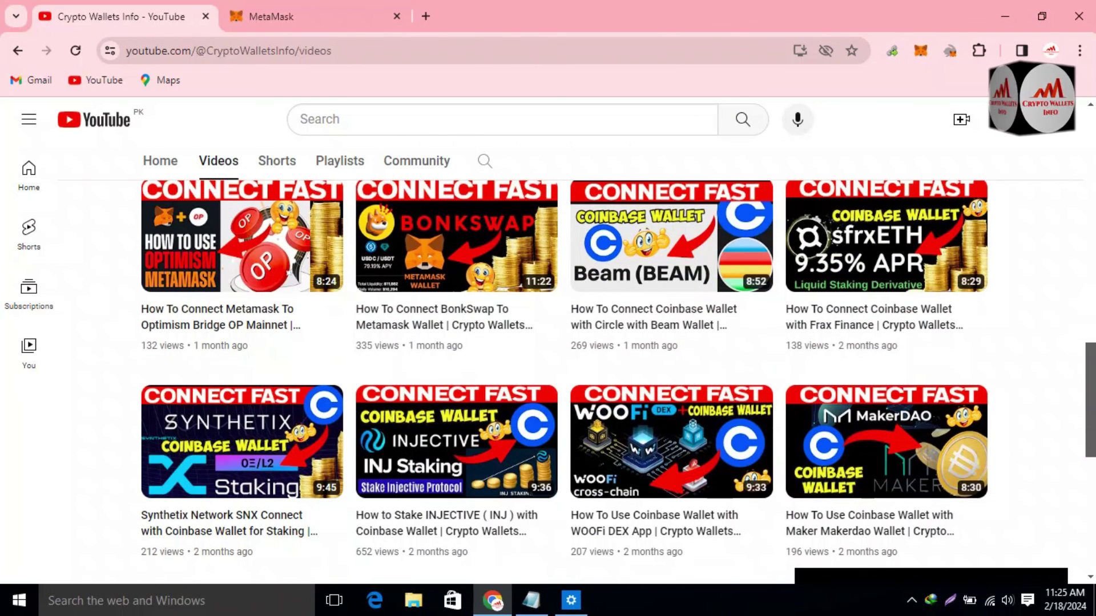
scroll(1090, 374, "down", 3)
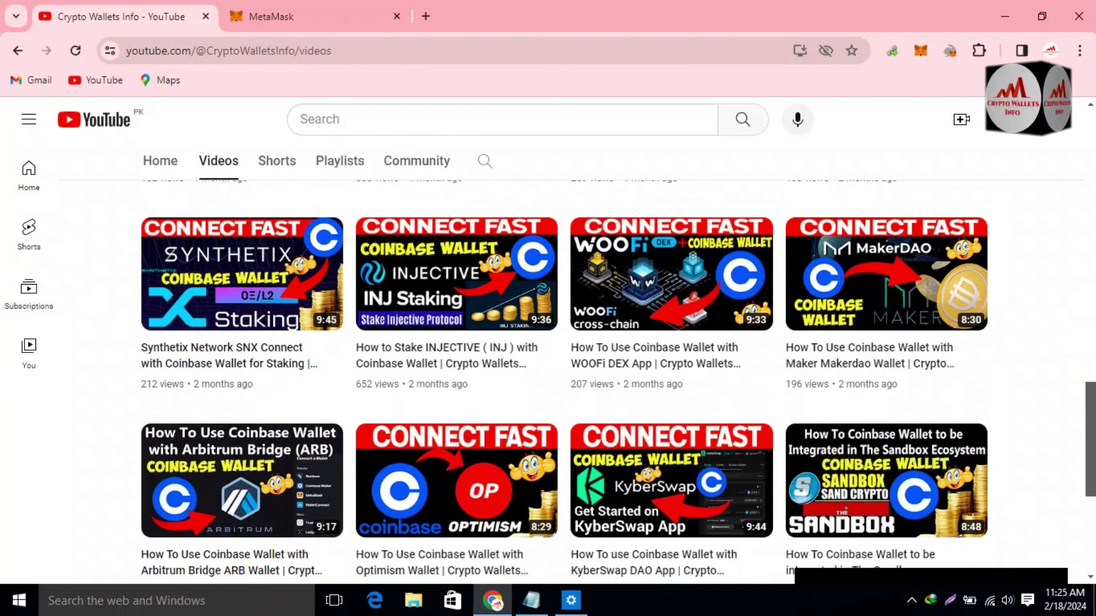
scroll(1089, 428, "down", 1)
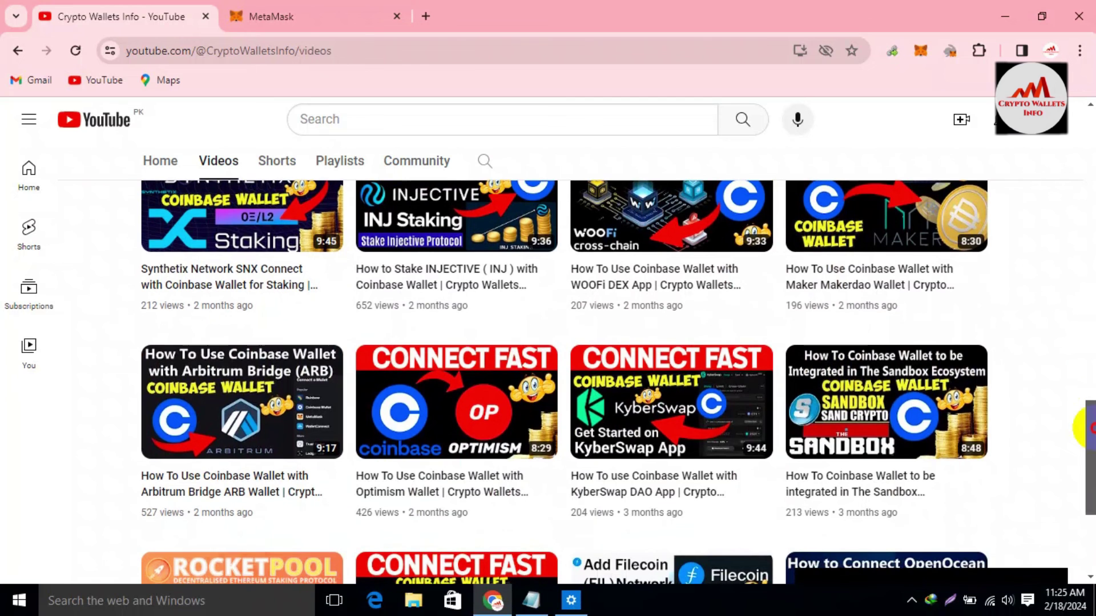
left_click_drag(1087, 428, 1086, 525)
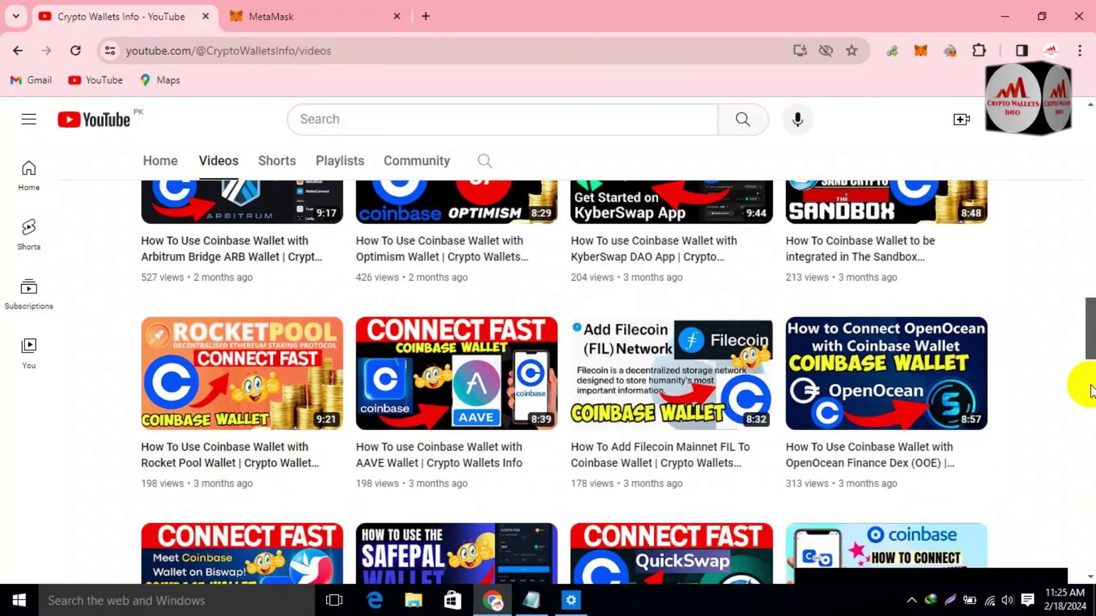
left_click_drag(1091, 320, 1091, 133)
- Browse the created playlists of the Crypto Wallets Info channel
left_click(333, 484)
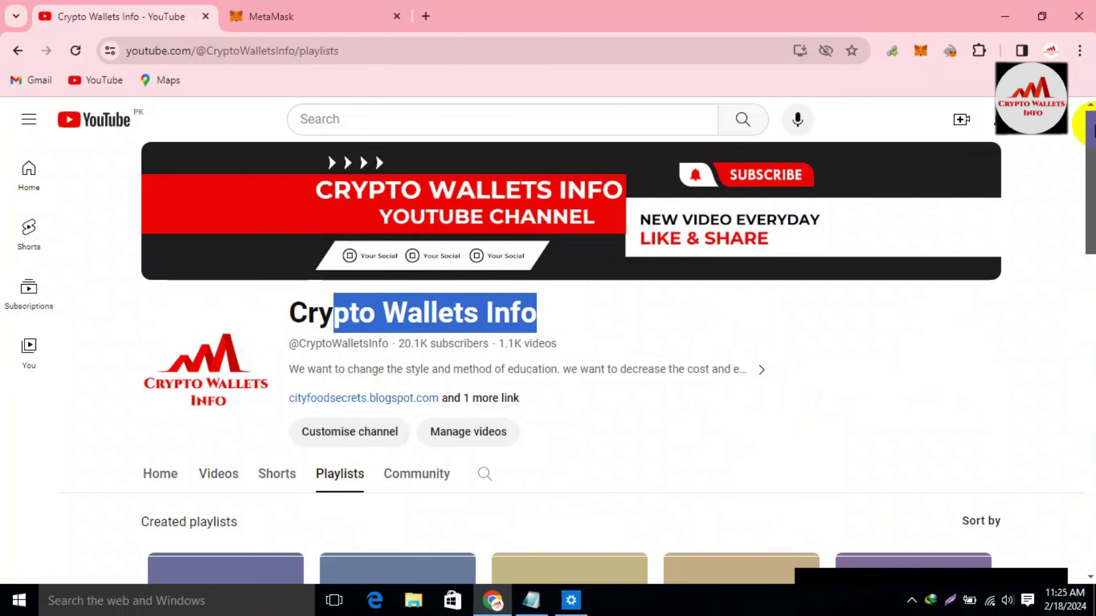
left_click_drag(1091, 131, 1091, 370)
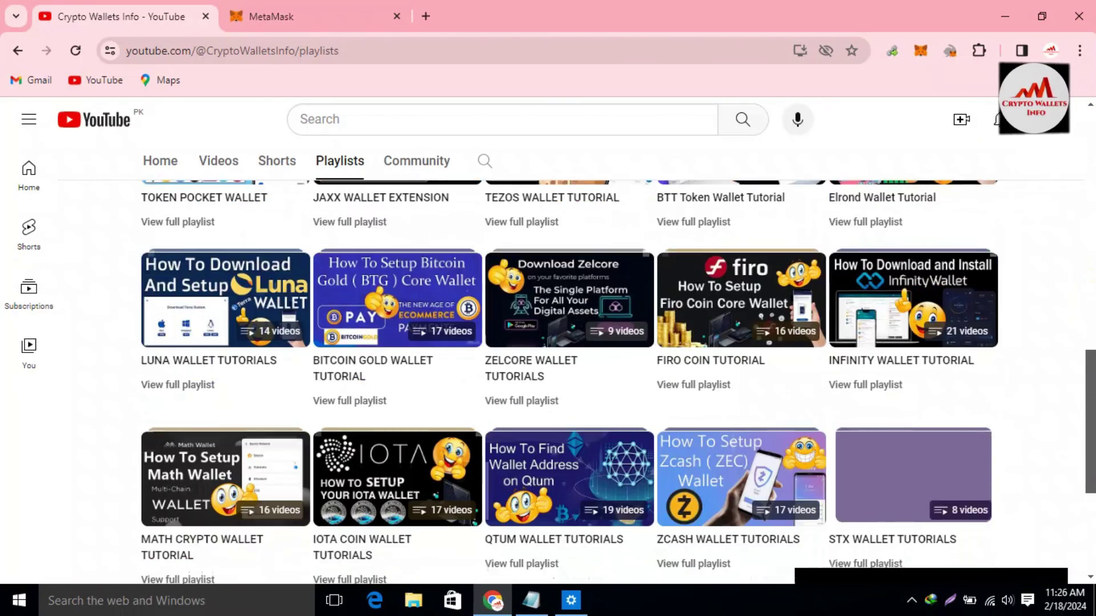
scroll(577, 539, "down", 4)
left_click_drag(1090, 497, 1087, 127)
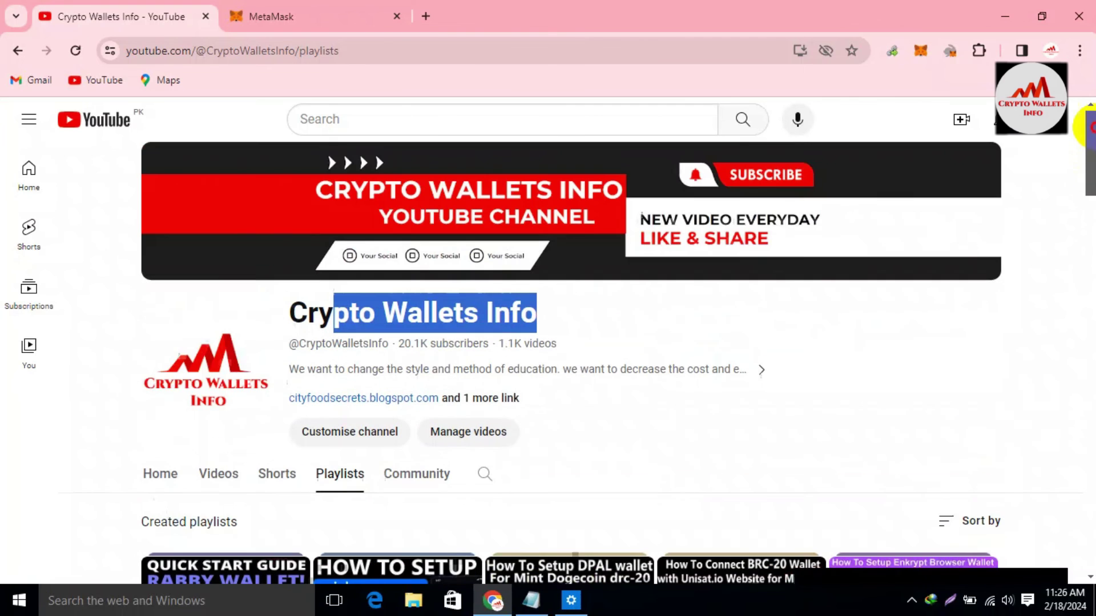